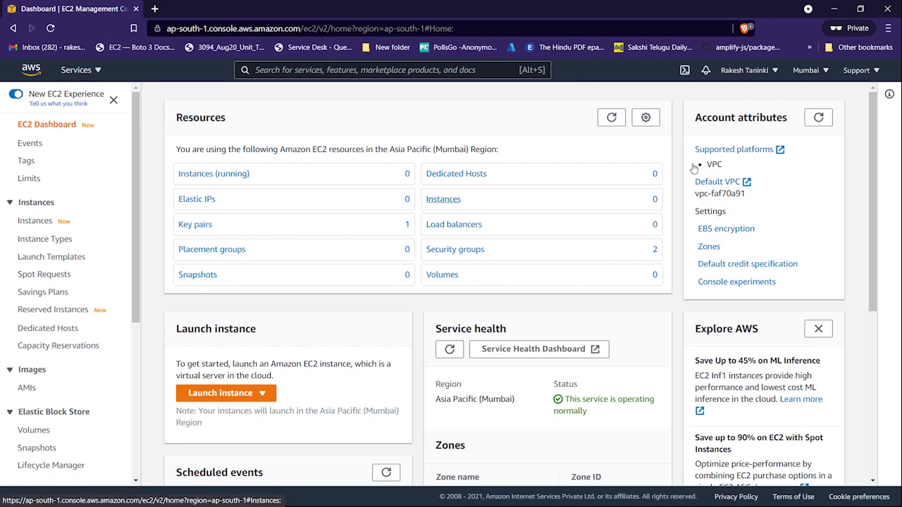
# - Confirm the Mumbai region is selected and open the EC2 Instances list
pyautogui.click(807, 72)
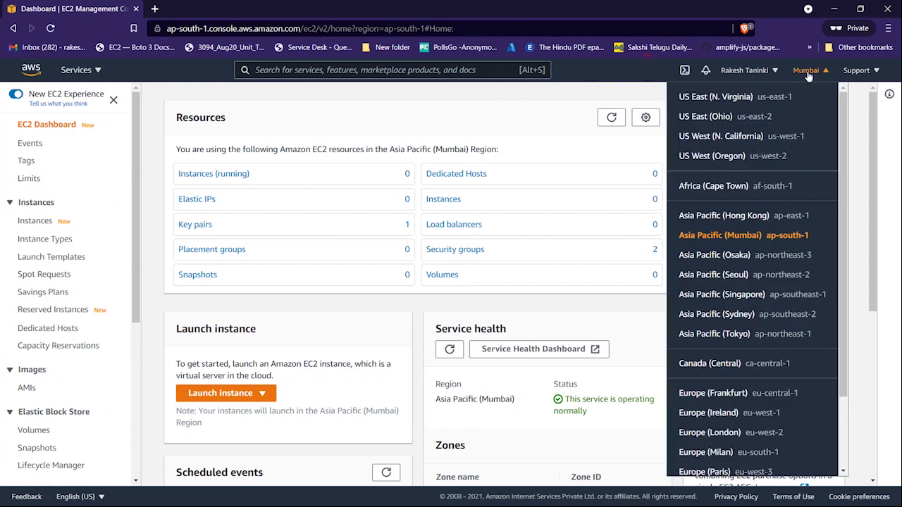
pyautogui.click(807, 75)
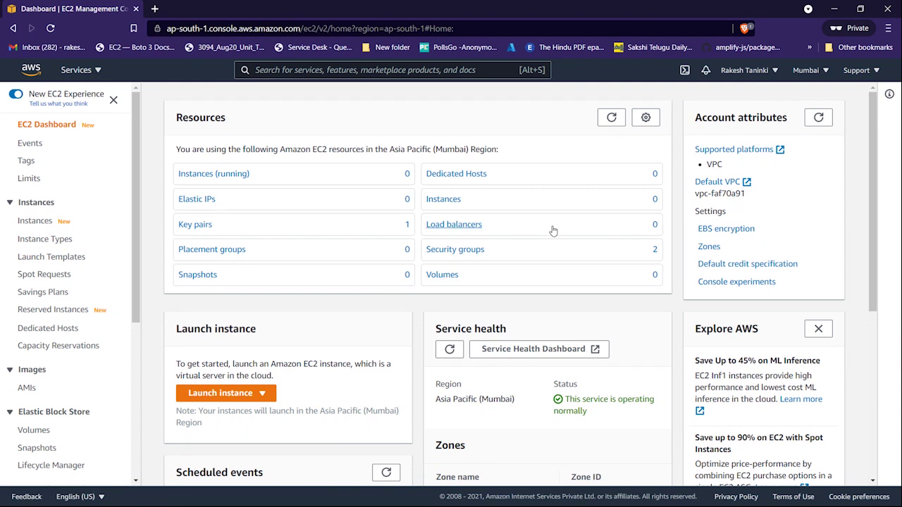
pyautogui.click(39, 225)
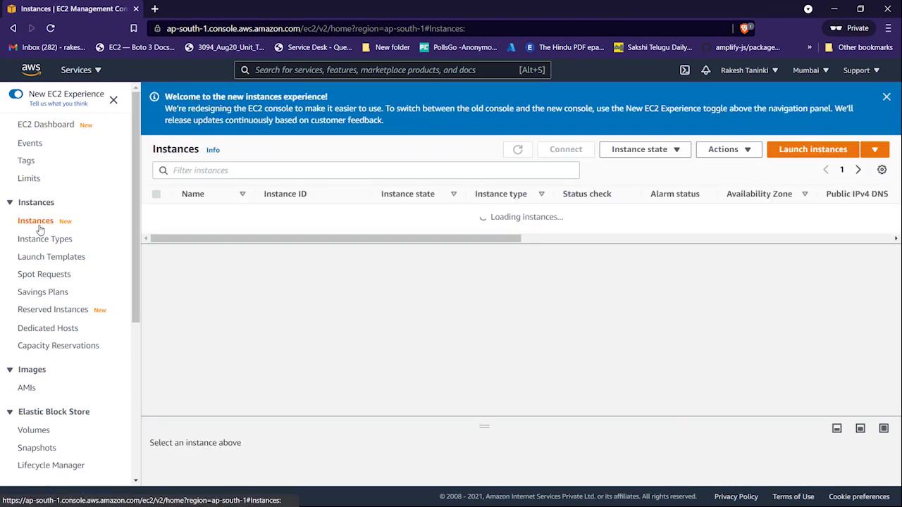
# - Dismiss the new-experience banner and start the Launch instances wizard
pyautogui.click(887, 97)
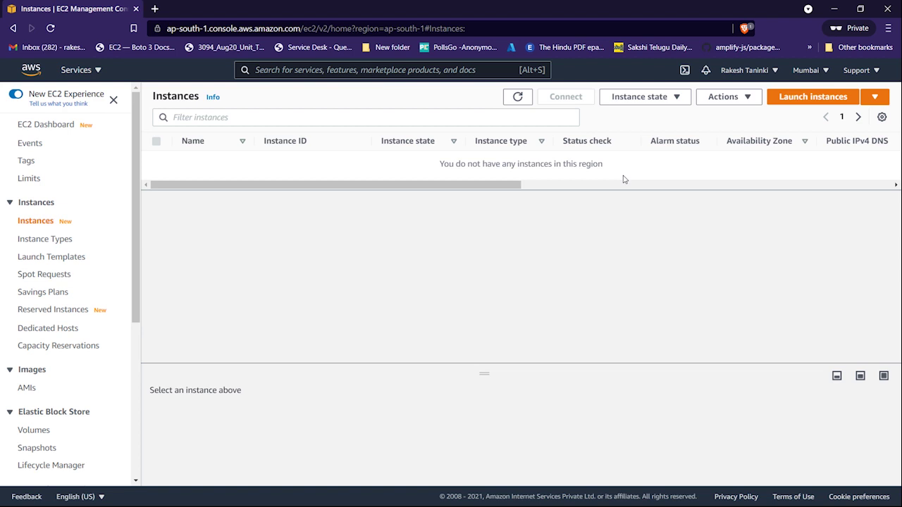
pyautogui.click(780, 103)
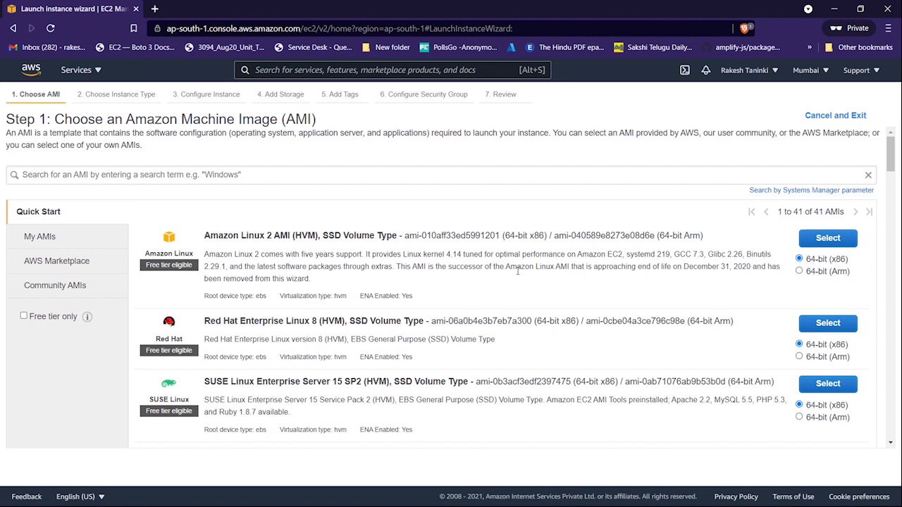
# - Search AMIs for 'windows', filter to free tier only, and select Microsoft Windows Server 2019 Base
pyautogui.moveTo(347, 299); pyautogui.dragTo(319, 301)
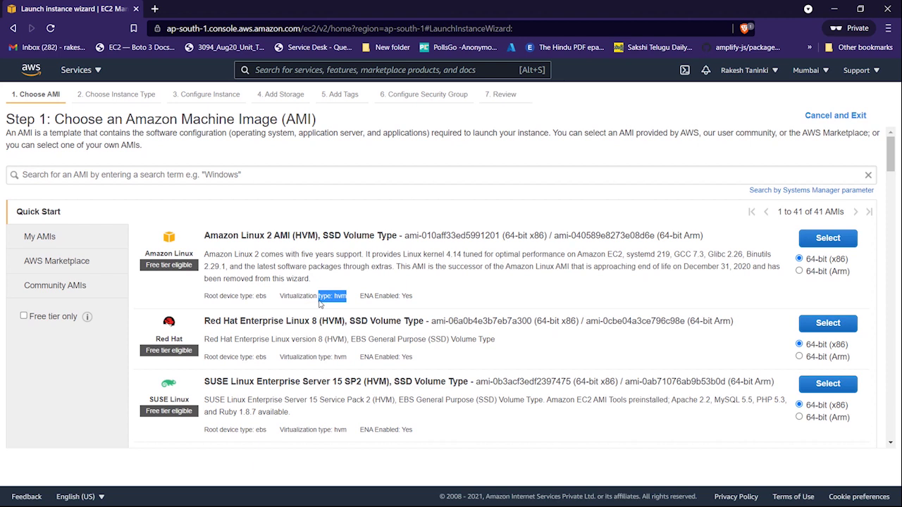
pyautogui.click(328, 174)
pyautogui.write('windows')
pyautogui.press('Return')
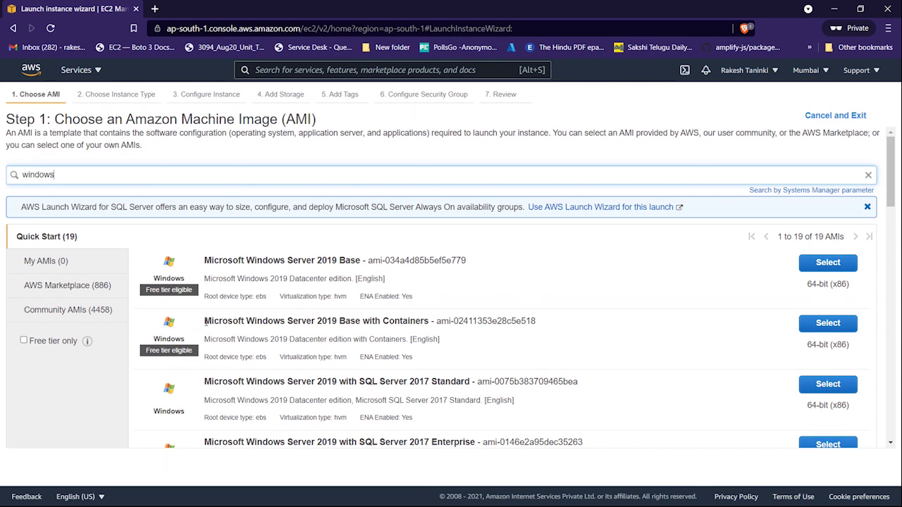
pyautogui.click(23, 341)
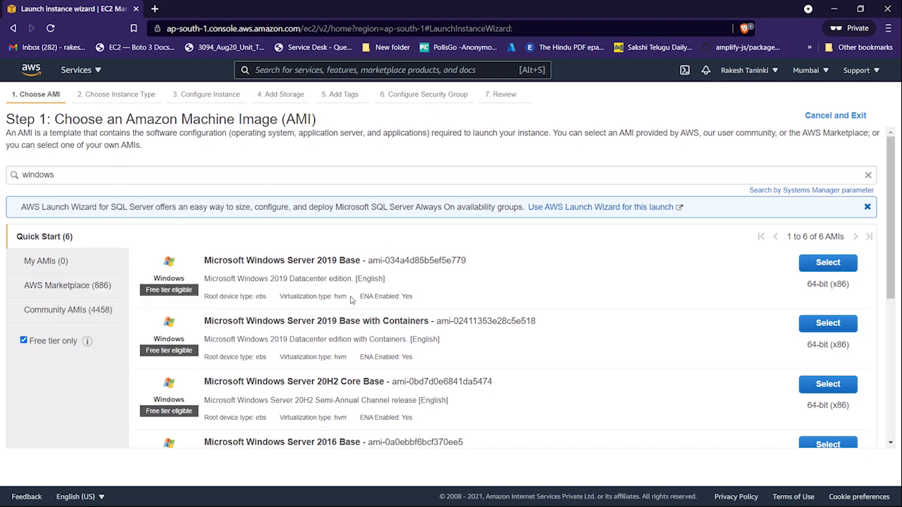
pyautogui.scroll(-3, 325, 280)
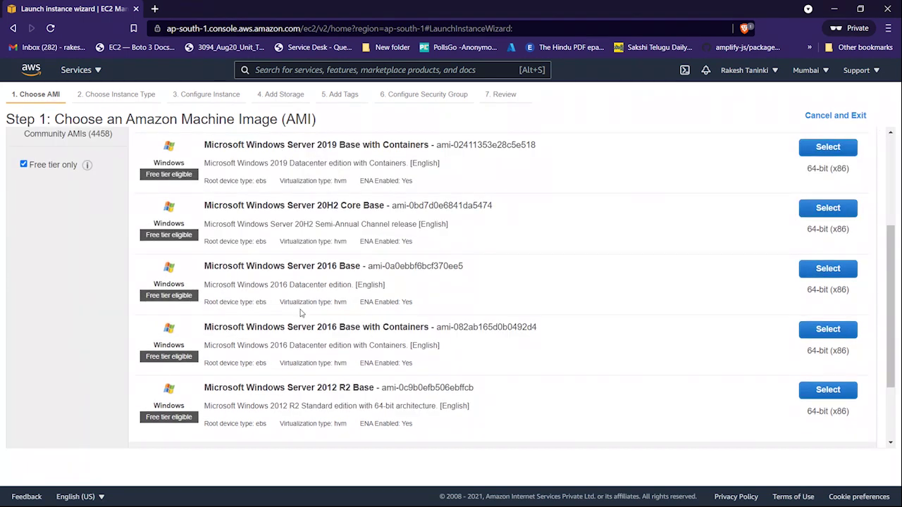
pyautogui.scroll(-2, 303, 318)
pyautogui.scroll(5, 317, 323)
pyautogui.scroll(1, 318, 323)
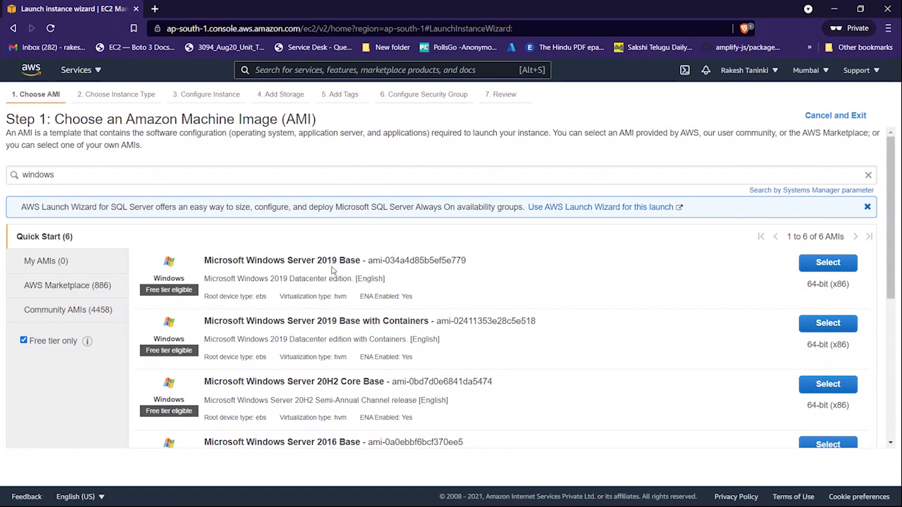
pyautogui.click(825, 263)
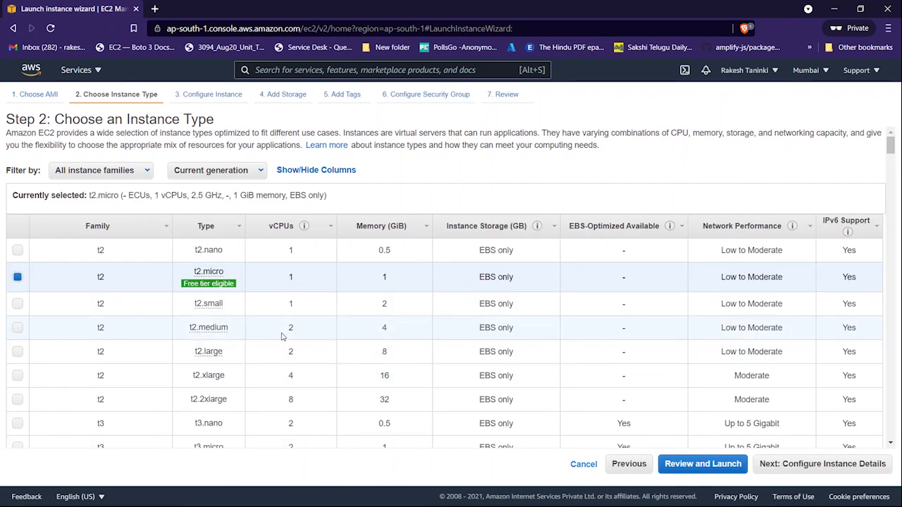
# - Keep the t2.micro instance type and proceed to Configure Instance Details
pyautogui.moveTo(207, 280)
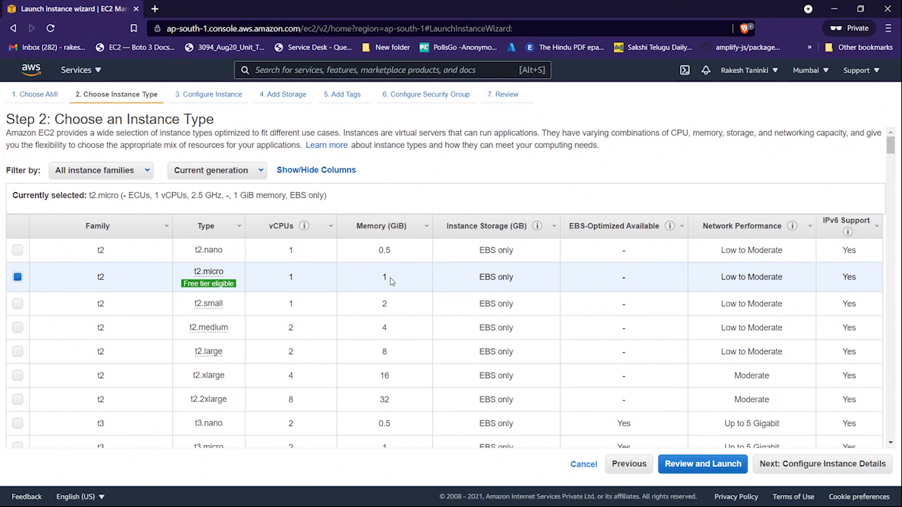
pyautogui.click(815, 468)
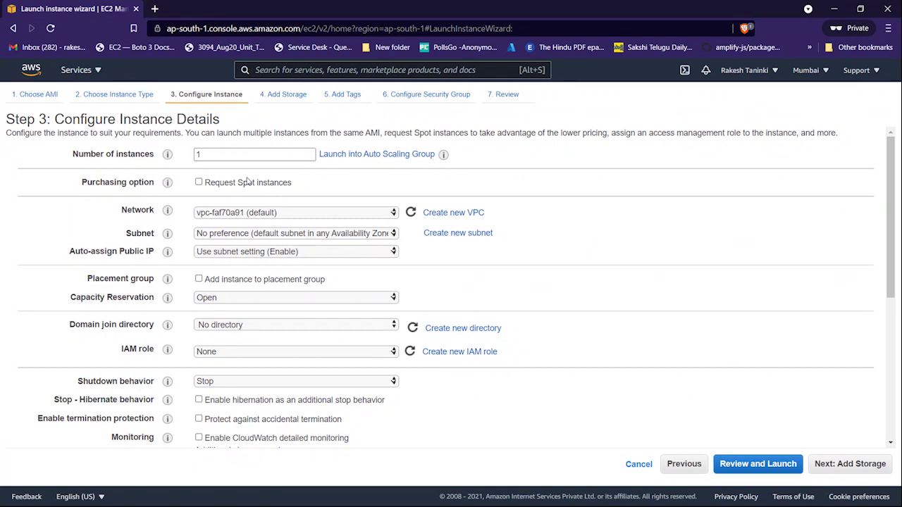
# - Keep the default VPC with no subnet preference, set Auto-assign Public IP to Enable, and continue
pyautogui.click(271, 213)
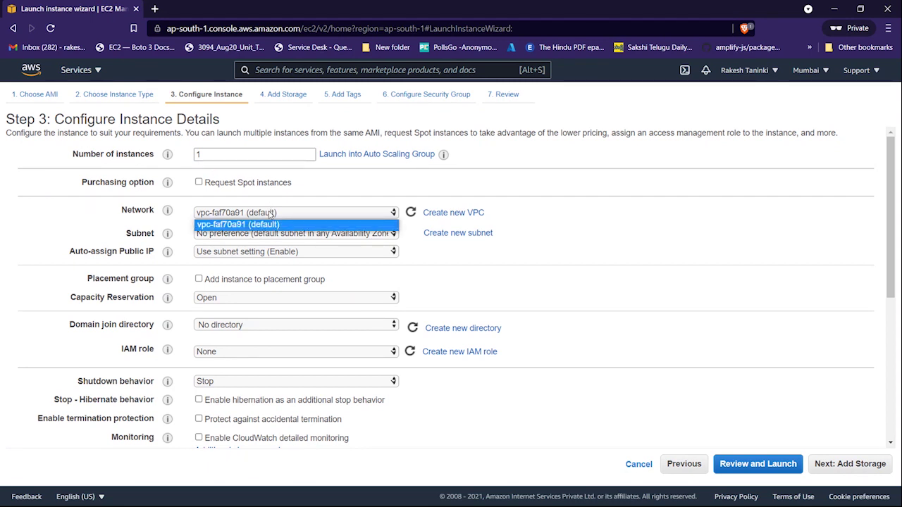
pyautogui.click(270, 213)
pyautogui.click(284, 236)
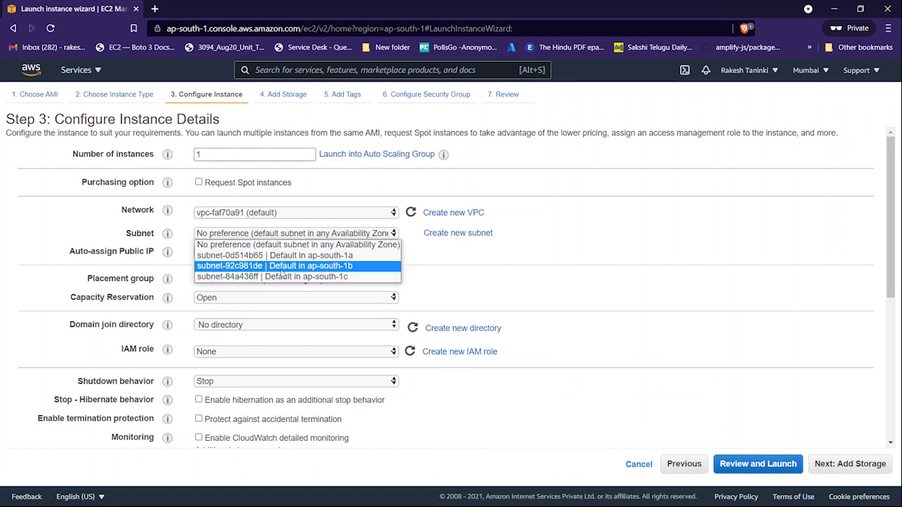
pyautogui.click(289, 246)
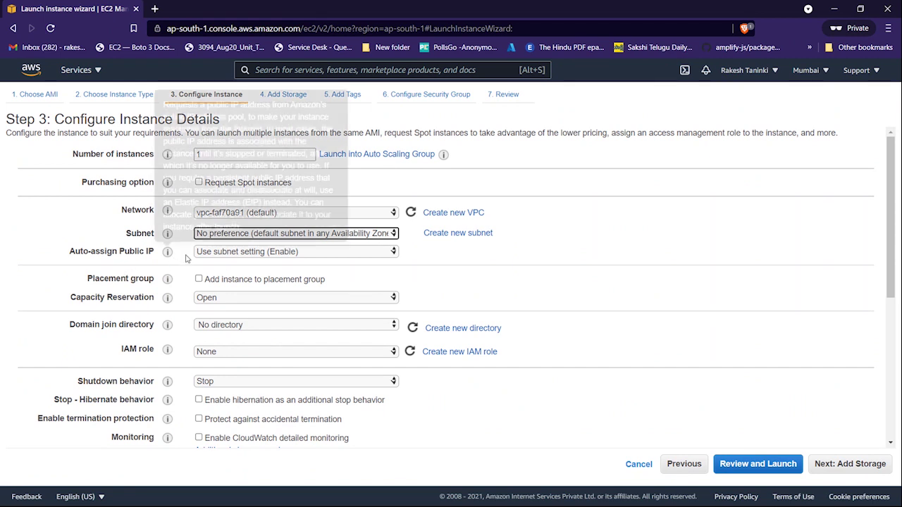
pyautogui.click(210, 252)
pyautogui.click(211, 274)
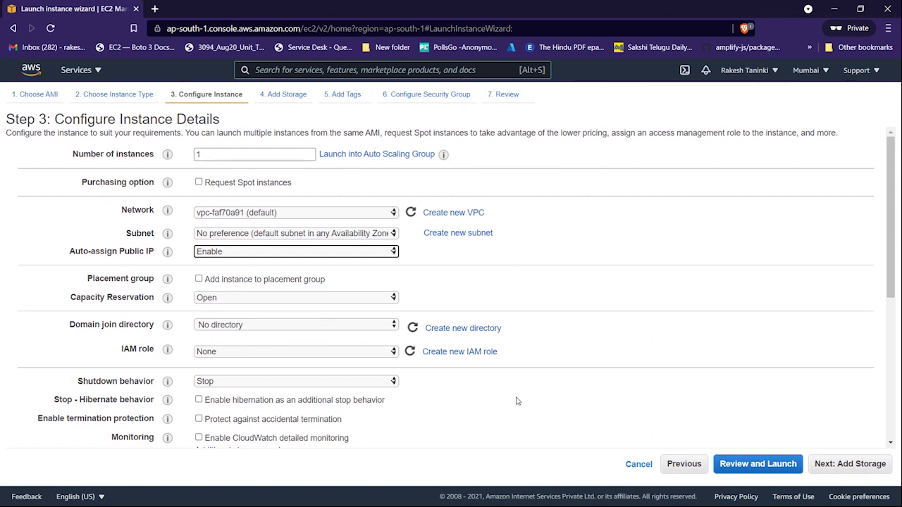
pyautogui.click(831, 465)
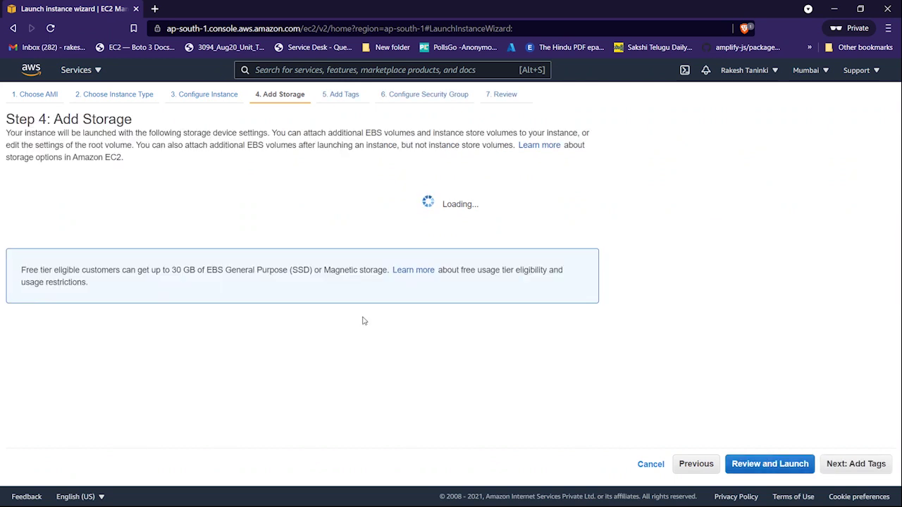
# - Leave the gp2 root volume at 30 GiB and continue to Add Tags
pyautogui.click(324, 221)
pyautogui.doubleClick(324, 221)
pyautogui.click(322, 242)
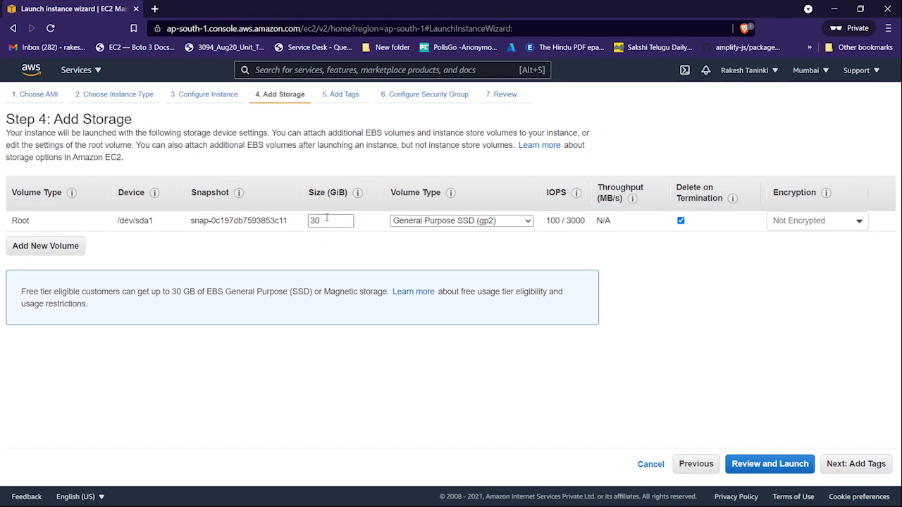
pyautogui.doubleClick(324, 220)
pyautogui.click(344, 243)
pyautogui.click(854, 465)
# - Add a tag with key Name and value Windows-Instance, then continue to security groups
pyautogui.click(28, 289)
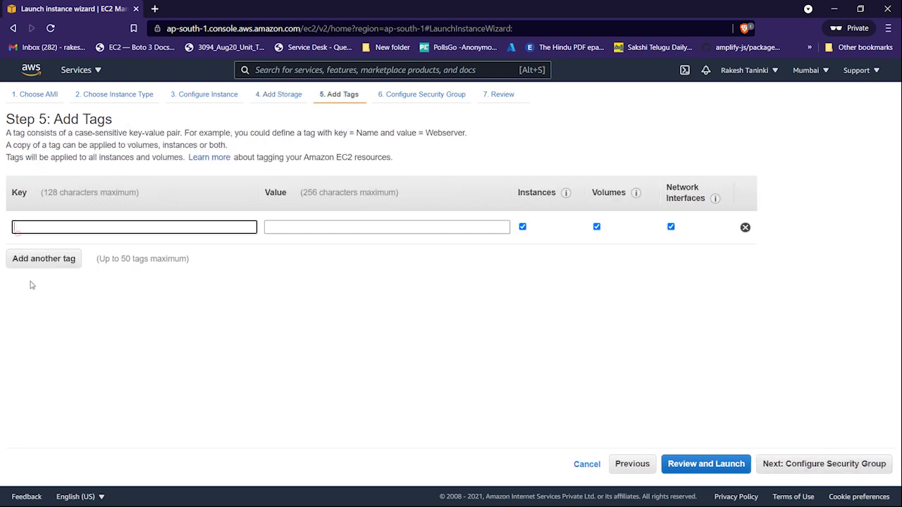
pyautogui.write('Name')
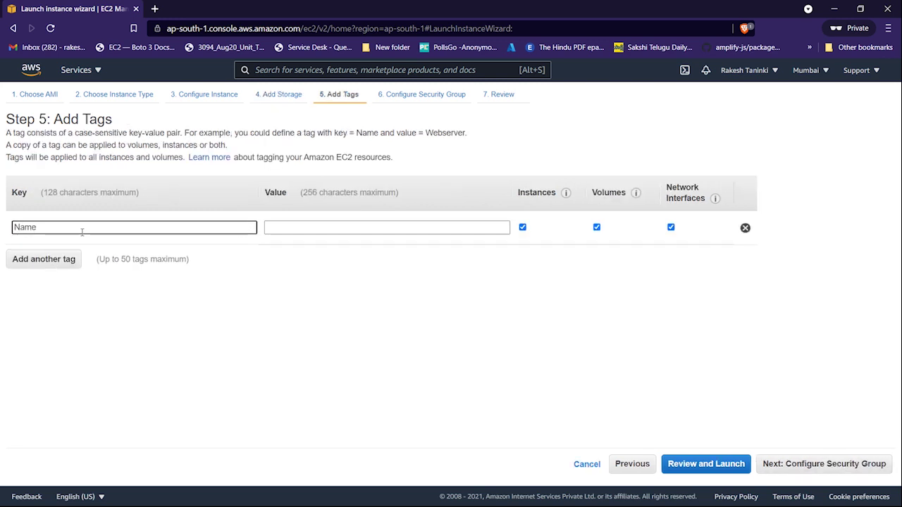
pyautogui.click(317, 226)
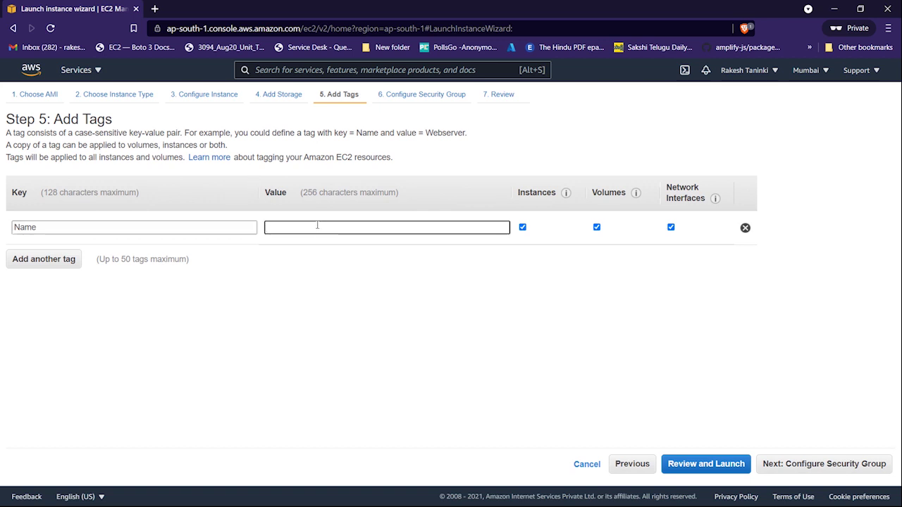
pyautogui.write('Windows-Ins')
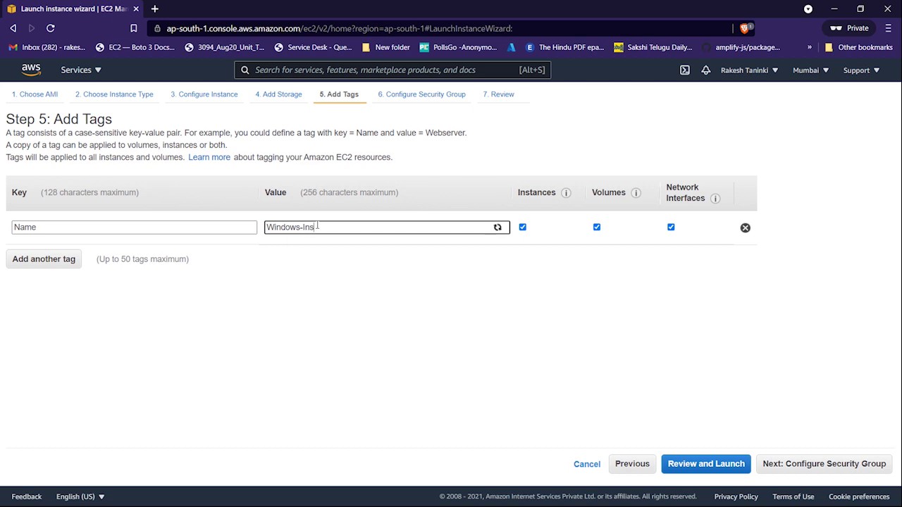
pyautogui.write('tance')
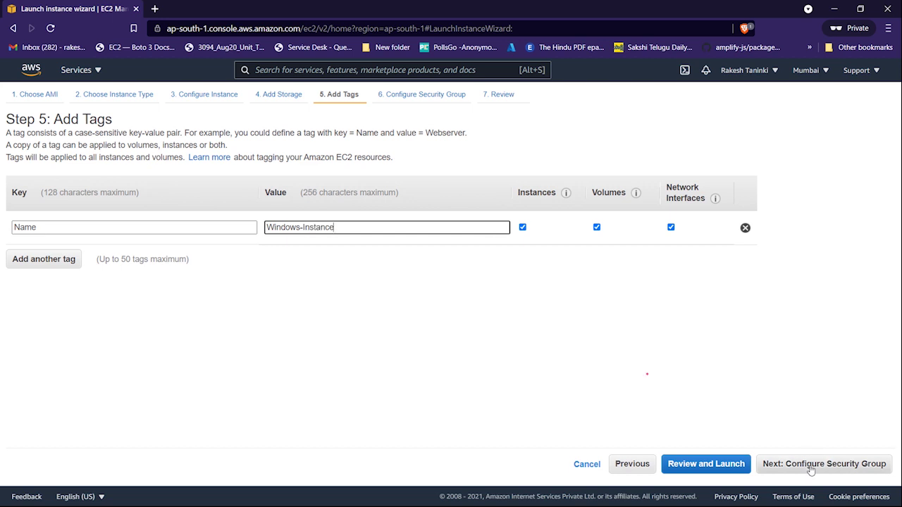
pyautogui.click(810, 468)
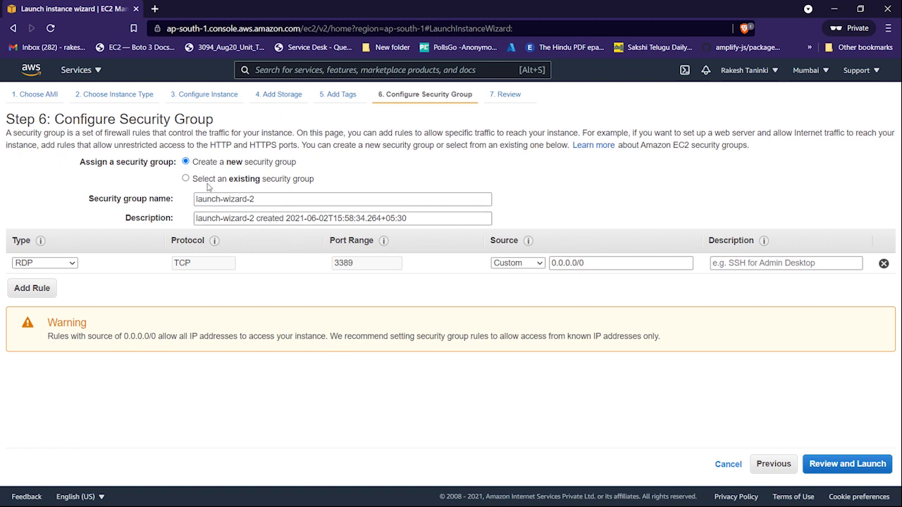
# - Create a new security group with the RDP port 3389 rule open to Anywhere, then review
pyautogui.click(186, 179)
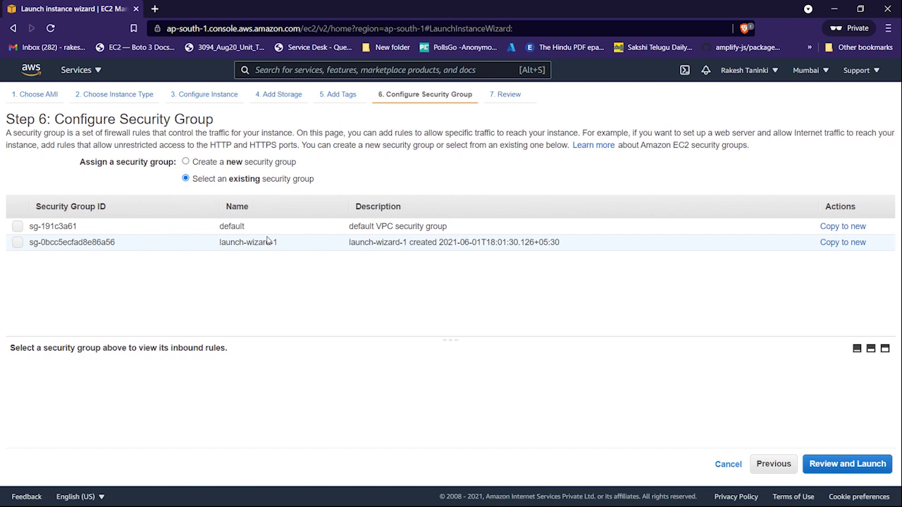
pyautogui.click(186, 161)
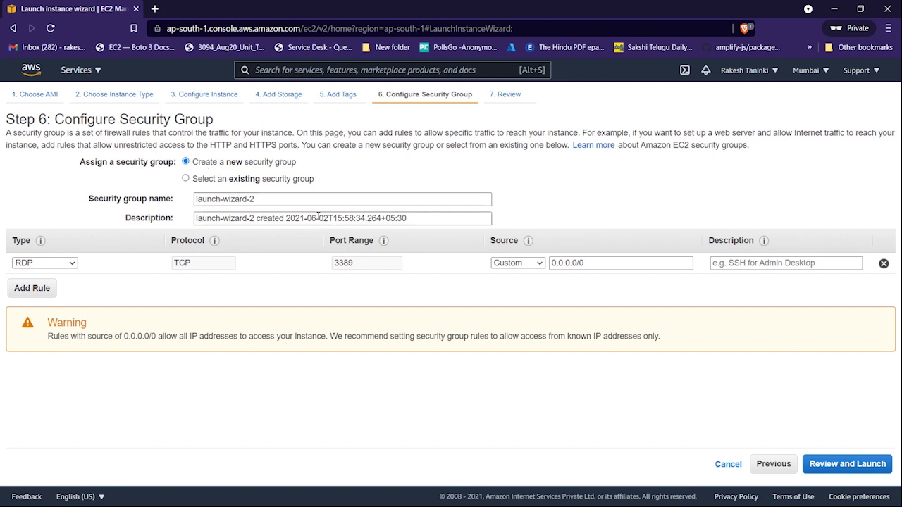
pyautogui.moveTo(358, 265); pyautogui.dragTo(335, 267)
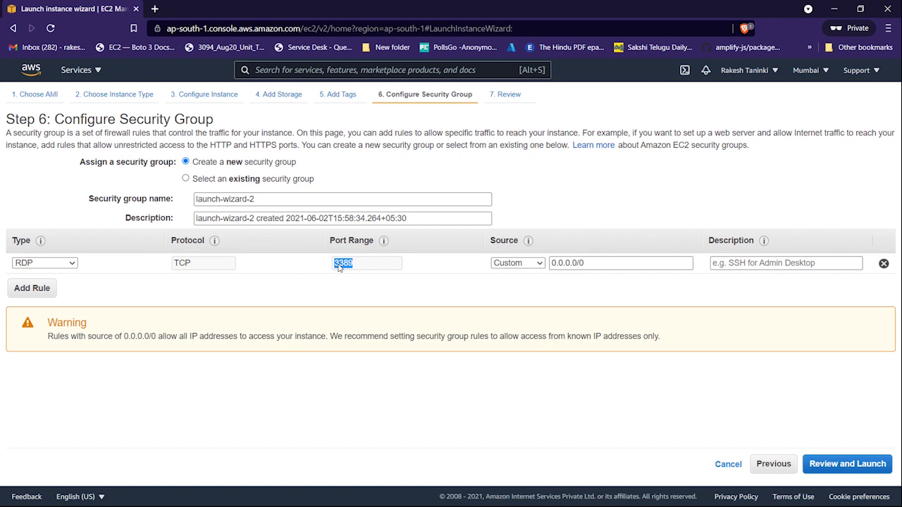
pyautogui.click(343, 272)
pyautogui.click(511, 264)
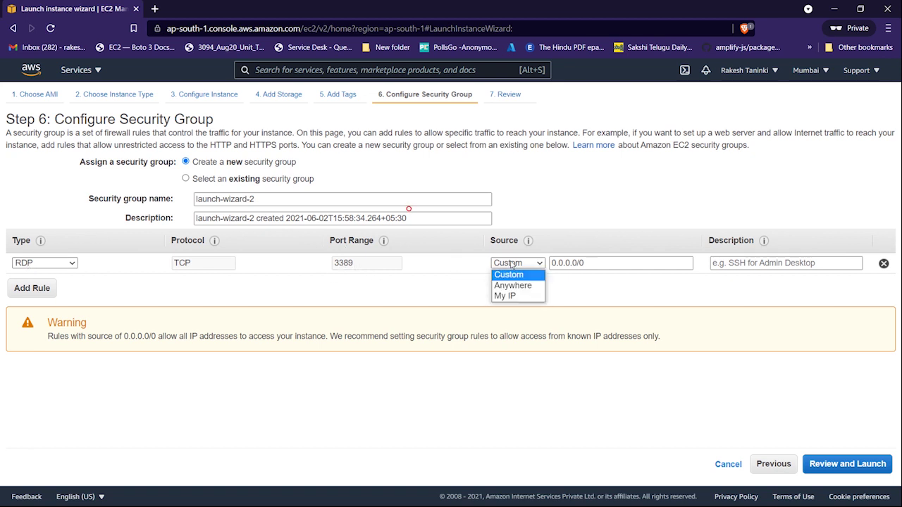
pyautogui.click(512, 288)
pyautogui.click(519, 267)
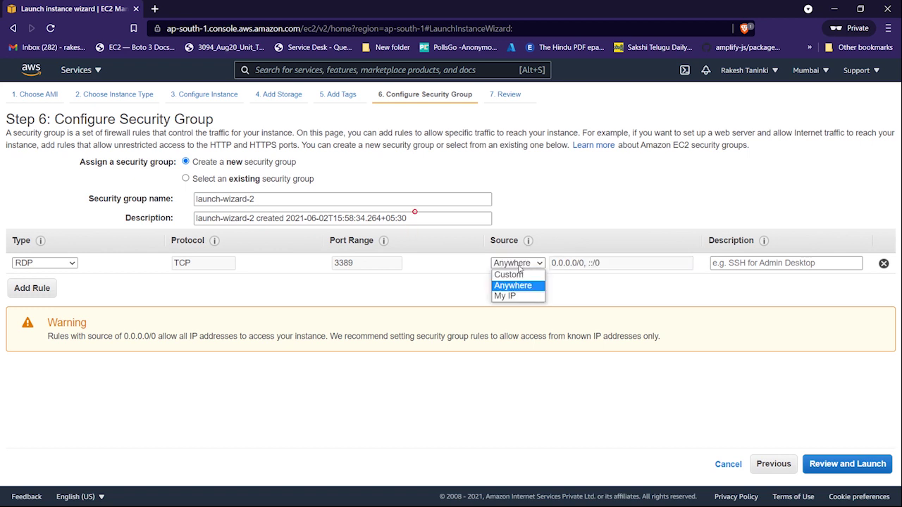
pyautogui.click(519, 286)
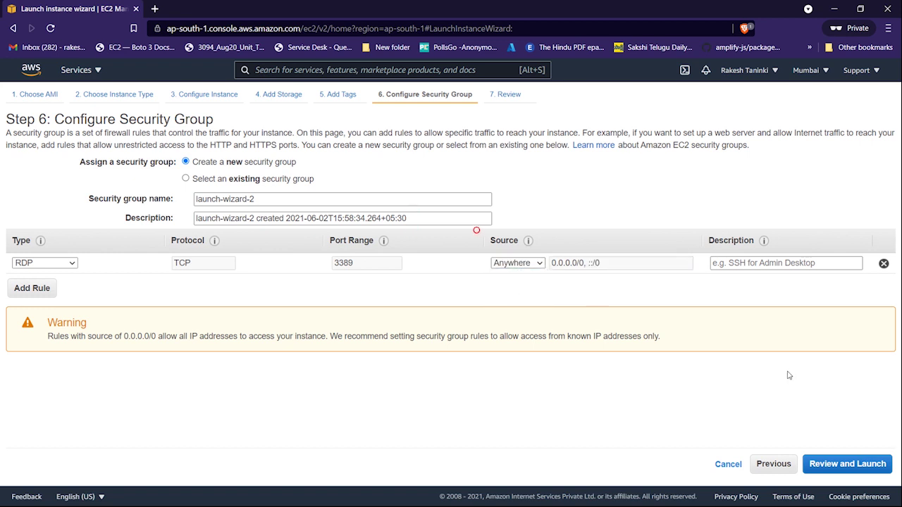
pyautogui.click(839, 466)
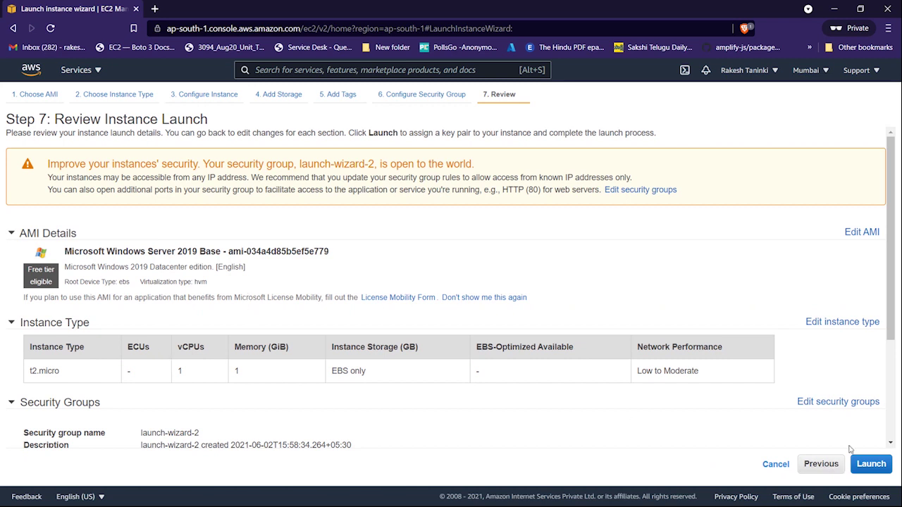
# - Create a new key pair named windows-instance and save its private key file to Downloads
pyautogui.click(871, 465)
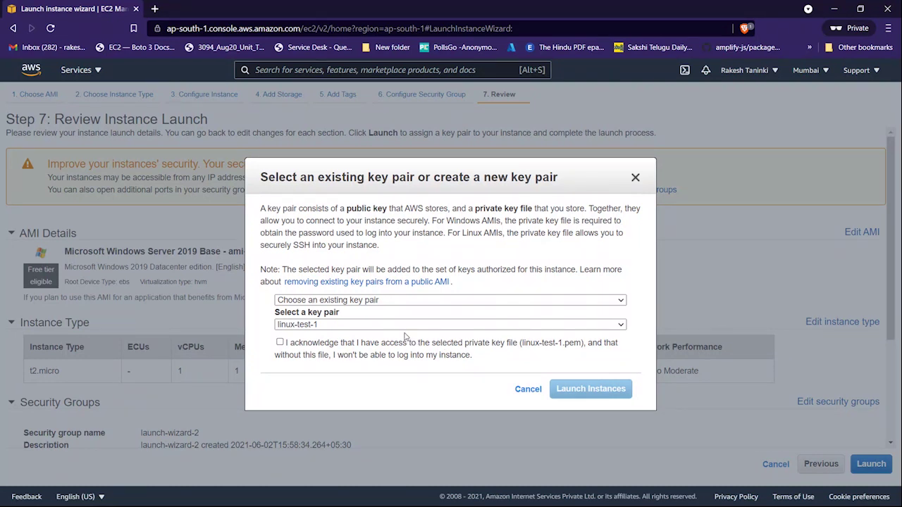
pyautogui.click(325, 329)
pyautogui.click(327, 335)
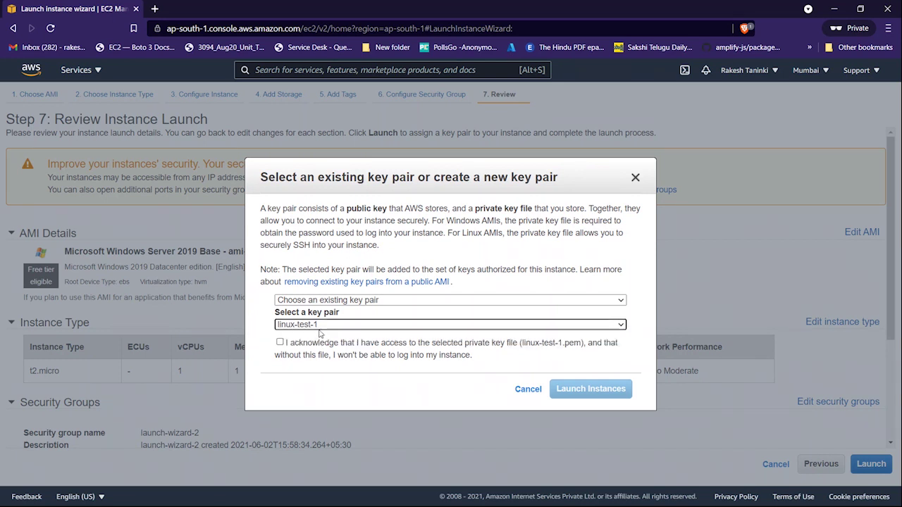
pyautogui.click(364, 300)
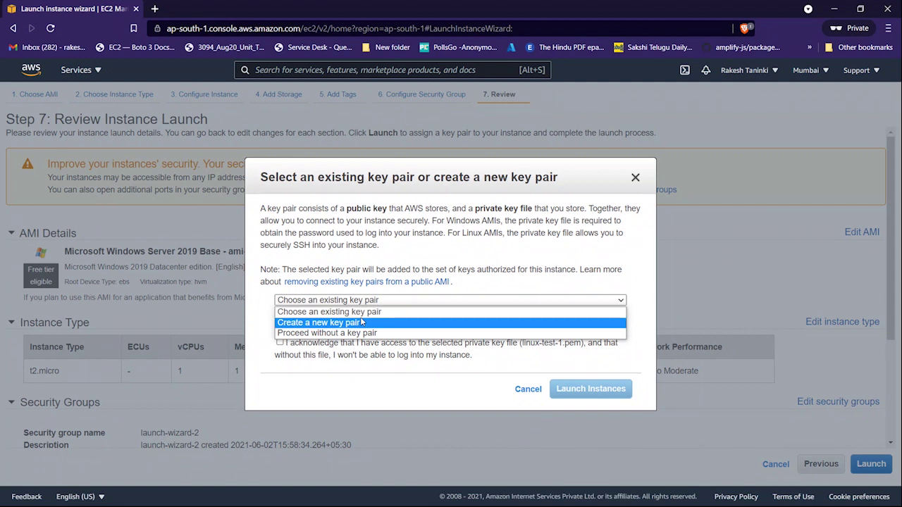
pyautogui.click(363, 321)
pyautogui.write('win')
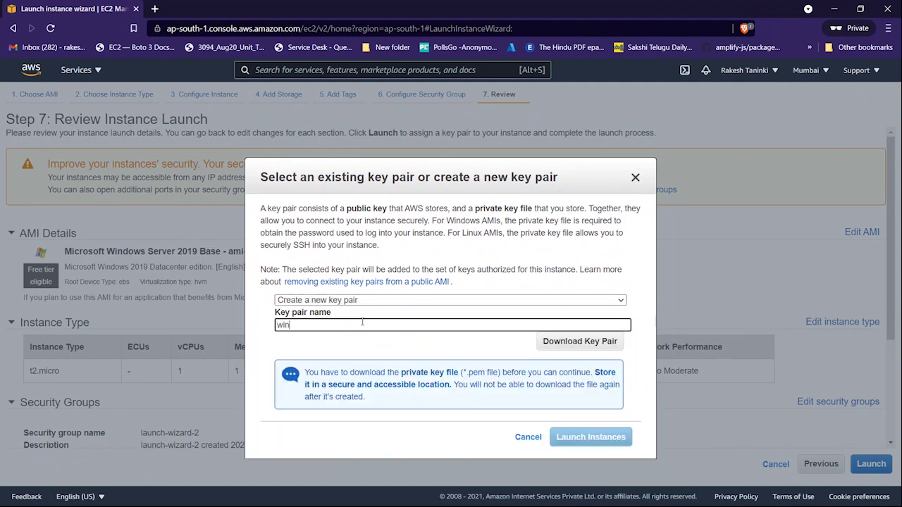
pyautogui.write('dows-instance')
pyautogui.click(579, 341)
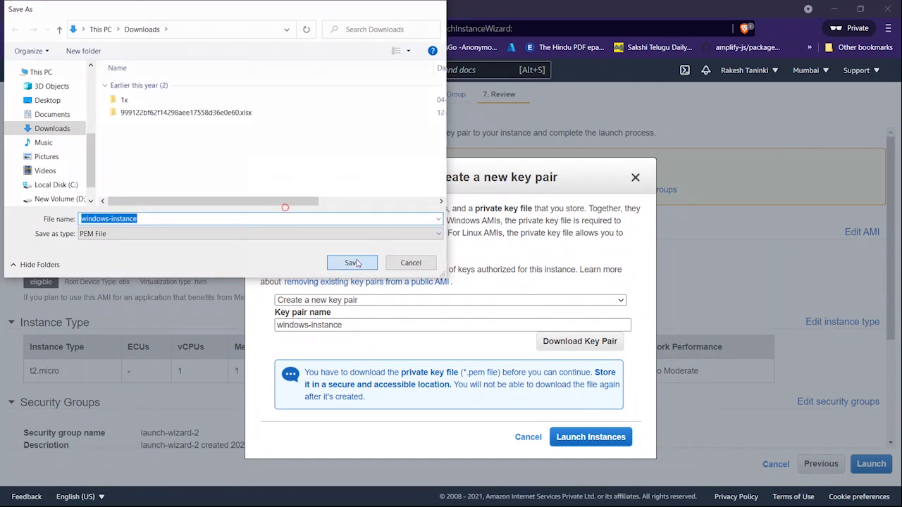
pyautogui.click(352, 262)
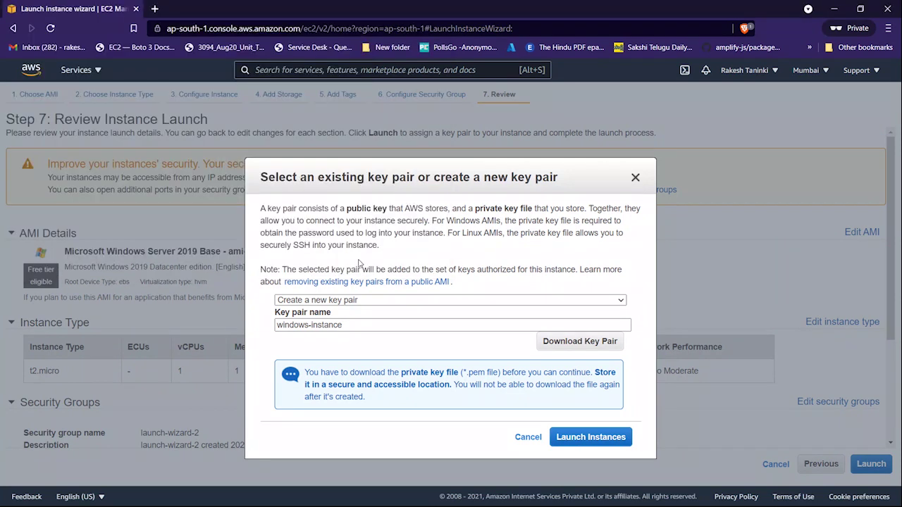
# - Launch the Windows instance and open its ID link to view it in the Instances list
pyautogui.click(599, 437)
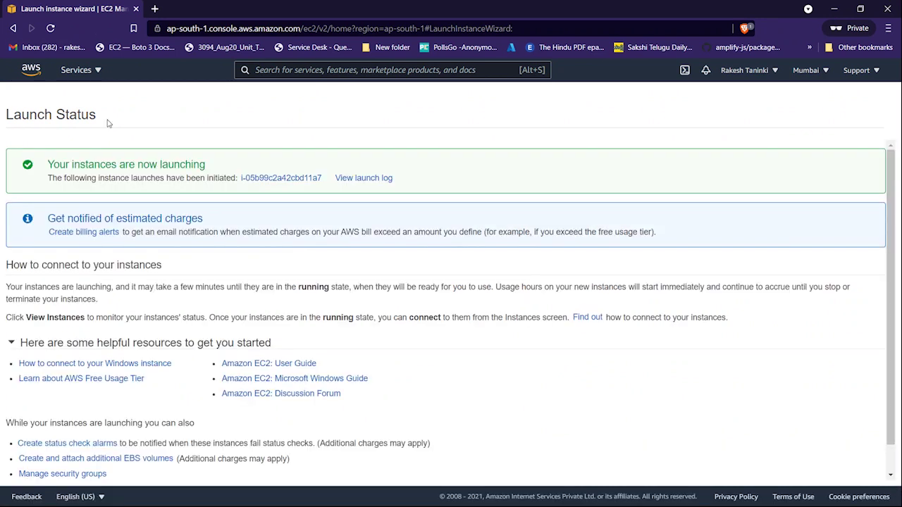
pyautogui.click(262, 179)
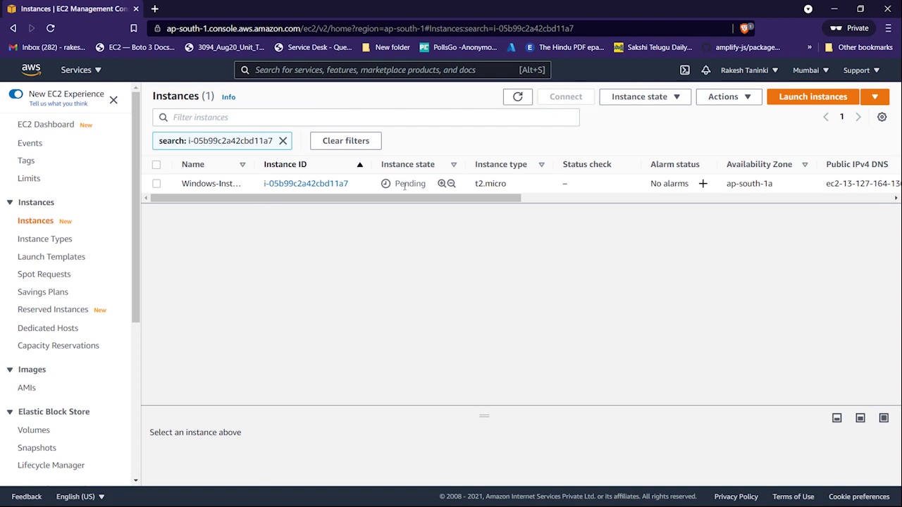
# - Refresh the instance list until Windows-Instance shows Running, with its status check Initializing
pyautogui.moveTo(396, 184)
pyautogui.mouseDown()
pyautogui.moveTo(429, 186)
pyautogui.moveTo(399, 193)
pyautogui.mouseUp()
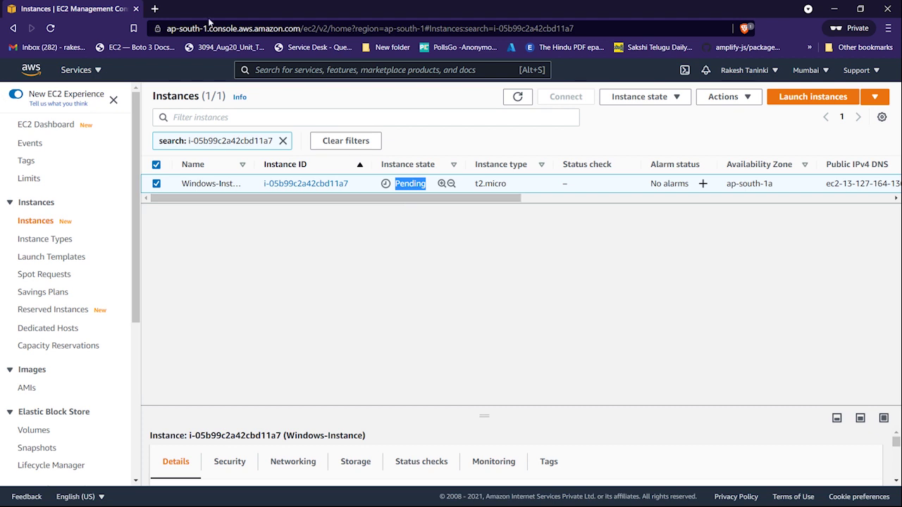
pyautogui.click(518, 98)
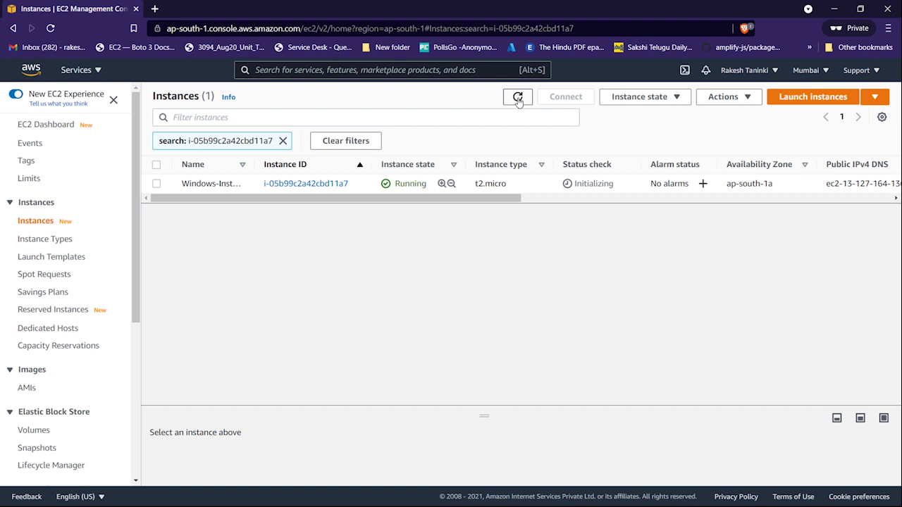
pyautogui.click(518, 100)
pyautogui.moveTo(615, 169); pyautogui.dragTo(556, 172)
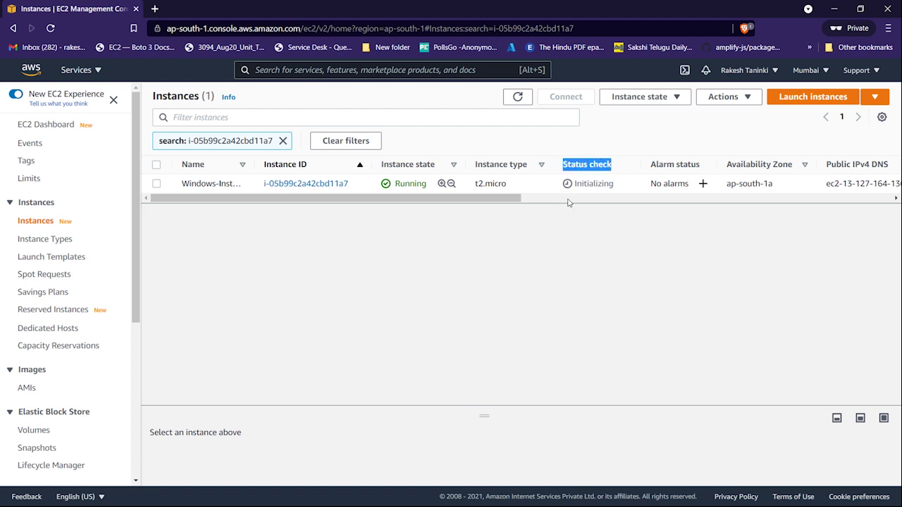
pyautogui.moveTo(576, 184); pyautogui.dragTo(611, 184)
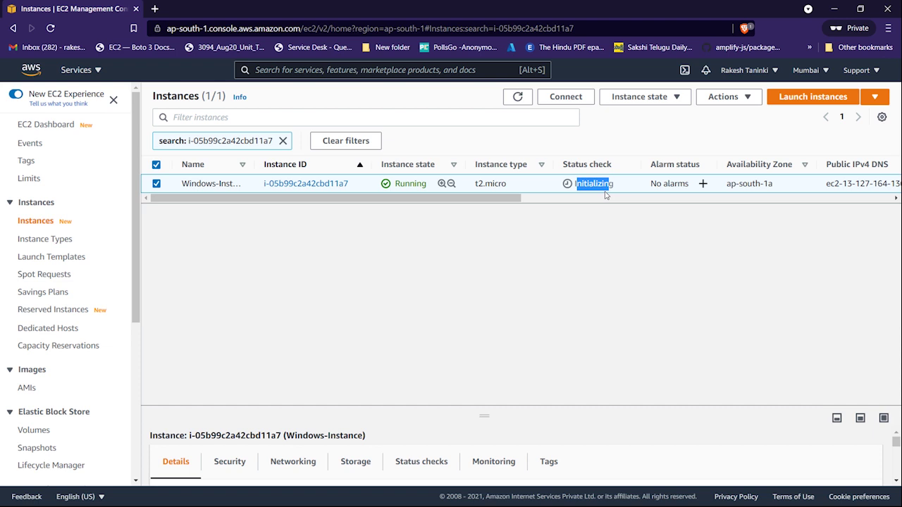
pyautogui.click(520, 97)
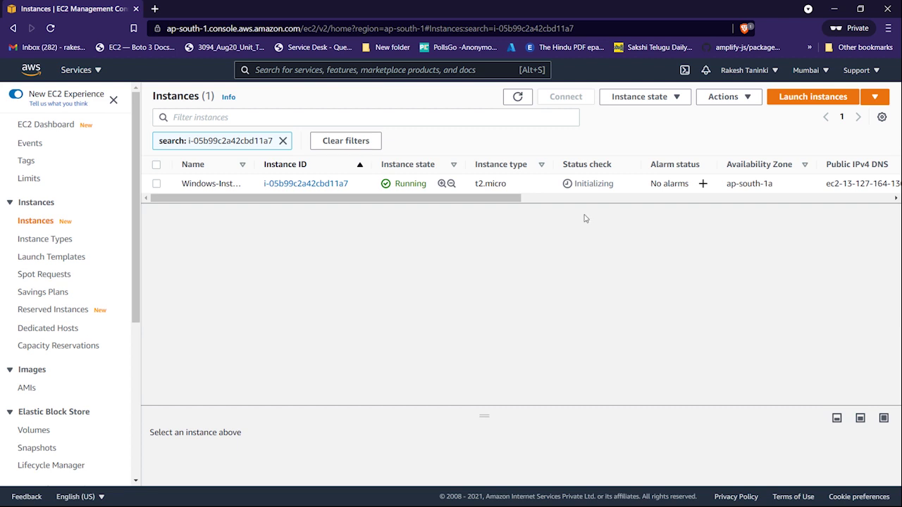
pyautogui.click(156, 184)
pyautogui.click(156, 183)
pyautogui.click(157, 184)
# - Download the Windows-Instance remote desktop file from the RDP client connection option
pyautogui.click(578, 95)
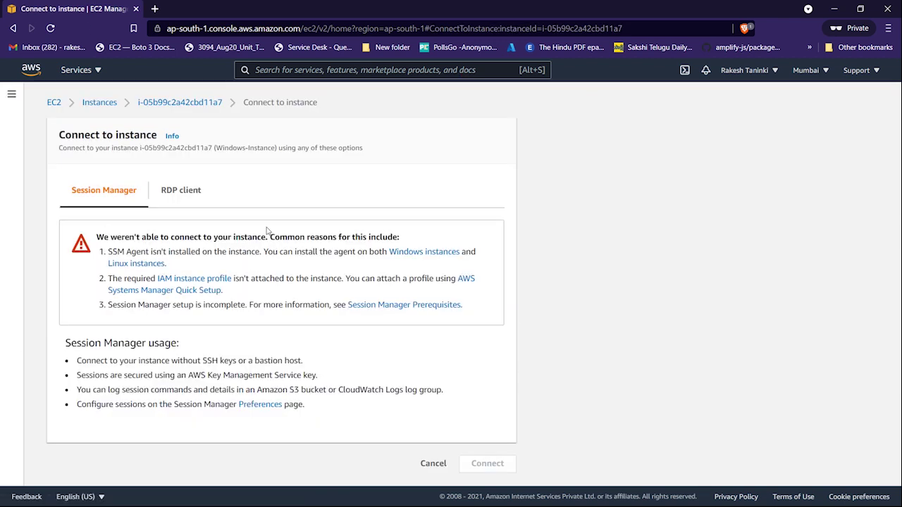
pyautogui.click(177, 196)
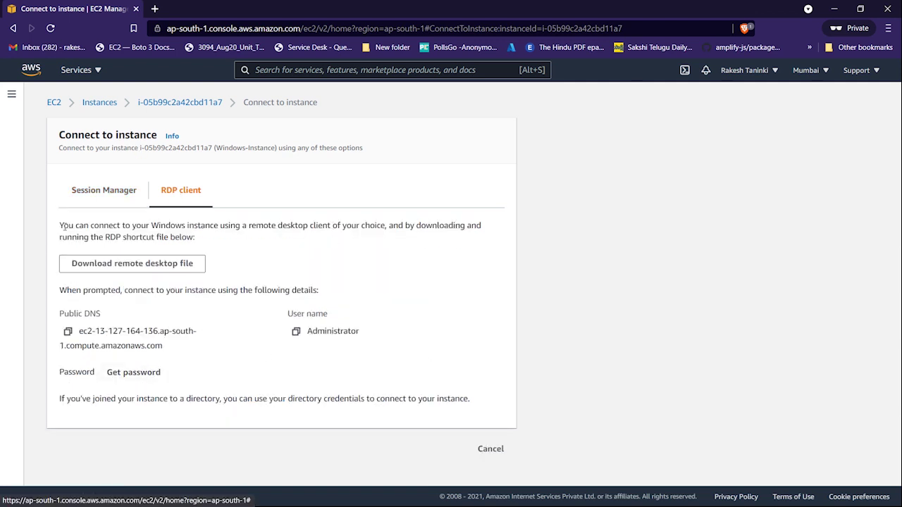
pyautogui.click(99, 264)
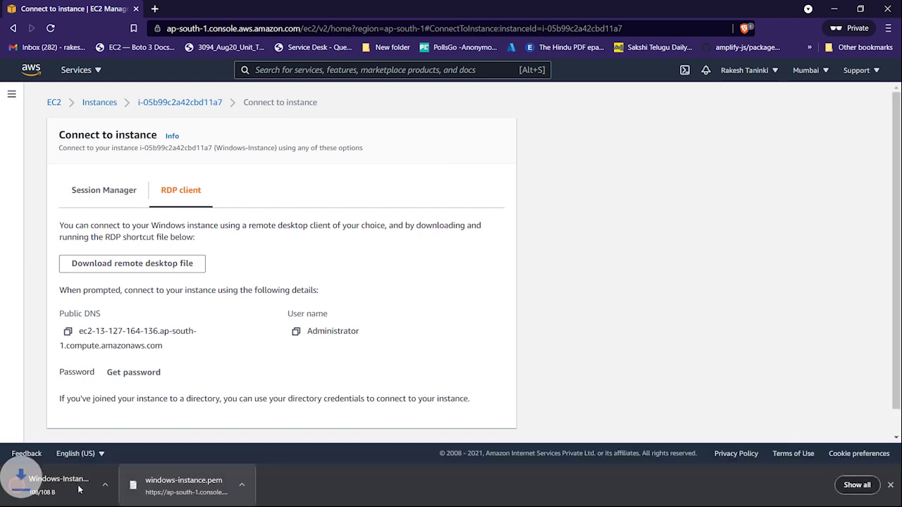
pyautogui.press('super')
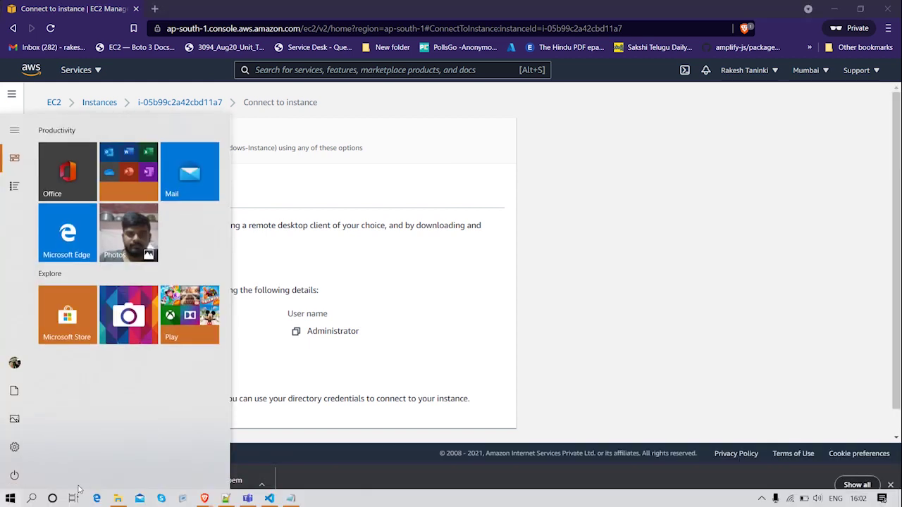
pyautogui.write('rdp')
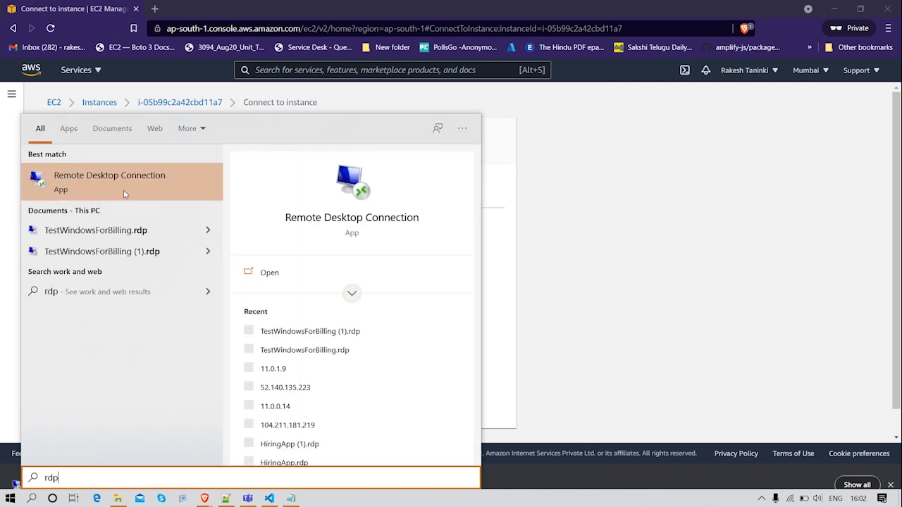
pyautogui.click(123, 185)
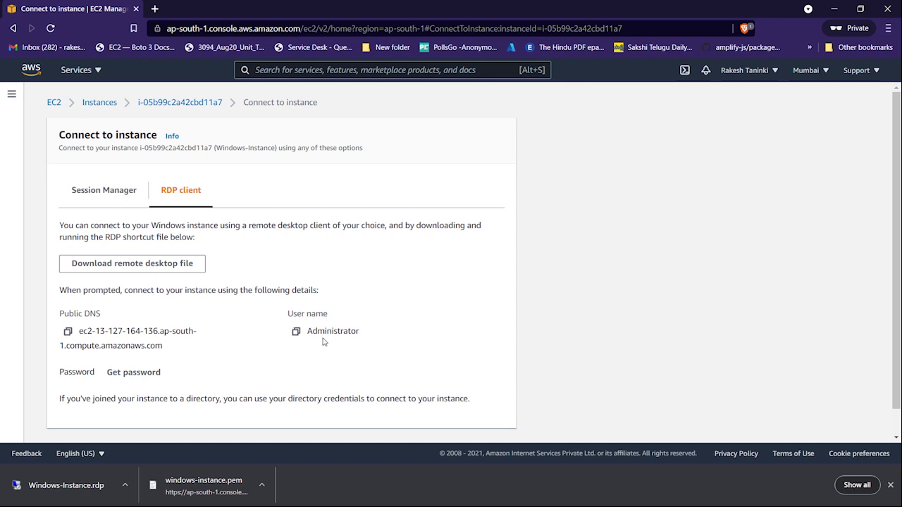
# - Decrypt the Administrator password by loading windows-instance.pem from the Downloads folder
pyautogui.click(134, 375)
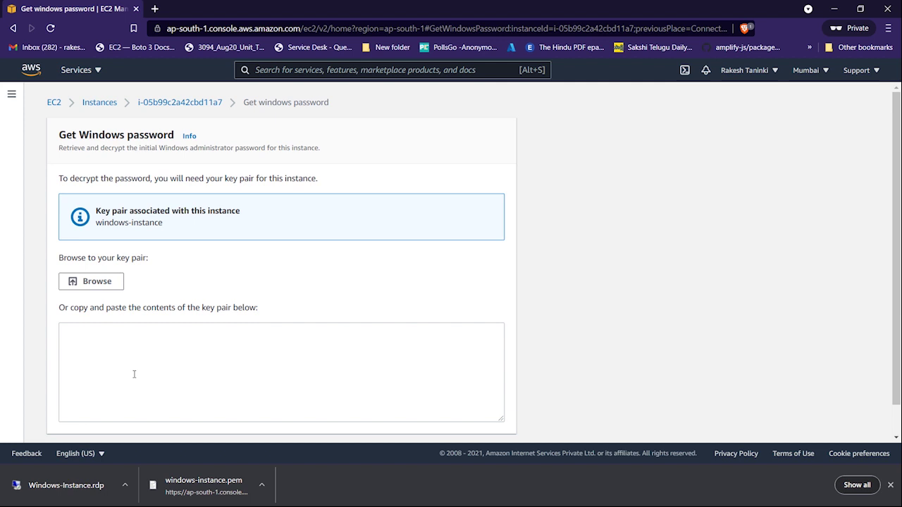
pyautogui.scroll(-1, 124, 352)
pyautogui.click(96, 253)
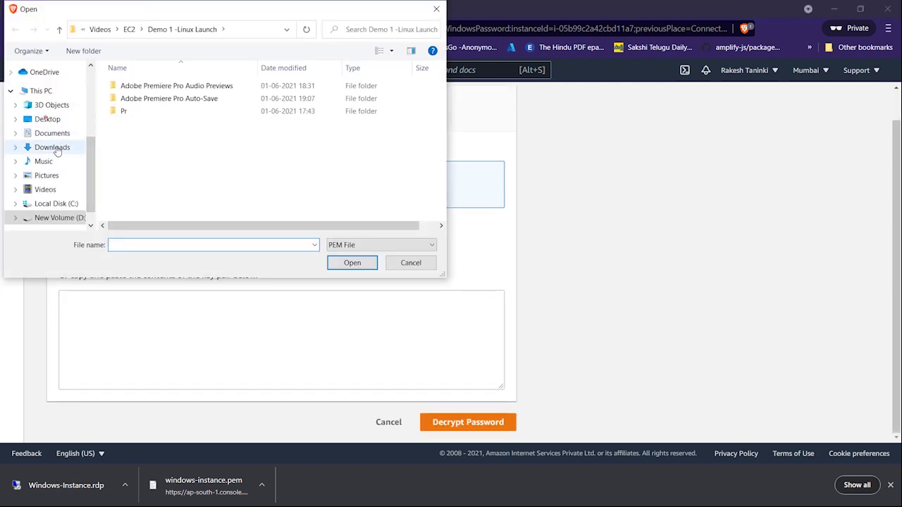
pyautogui.click(57, 149)
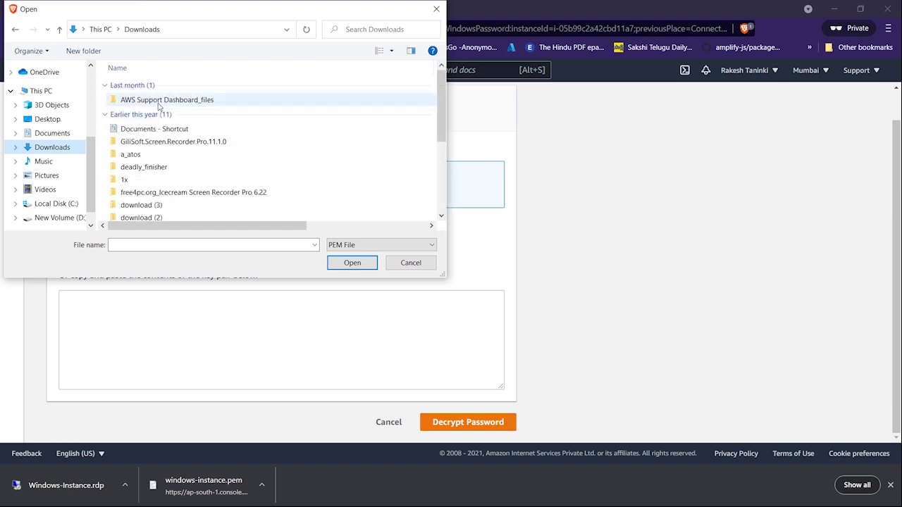
pyautogui.click(160, 101)
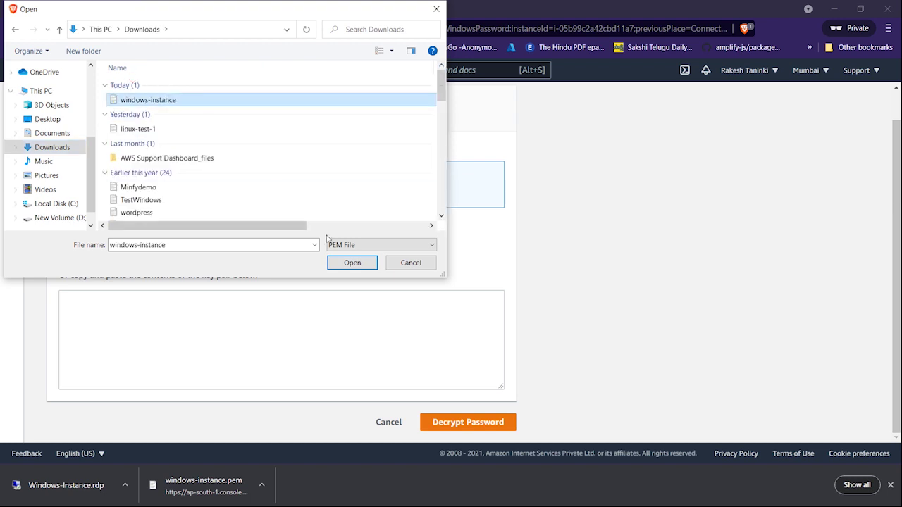
pyautogui.click(352, 262)
pyautogui.scroll(-1, 352, 268)
pyautogui.scroll(-6, 395, 317)
pyautogui.scroll(3, 400, 330)
pyautogui.scroll(3, 400, 331)
pyautogui.click(471, 422)
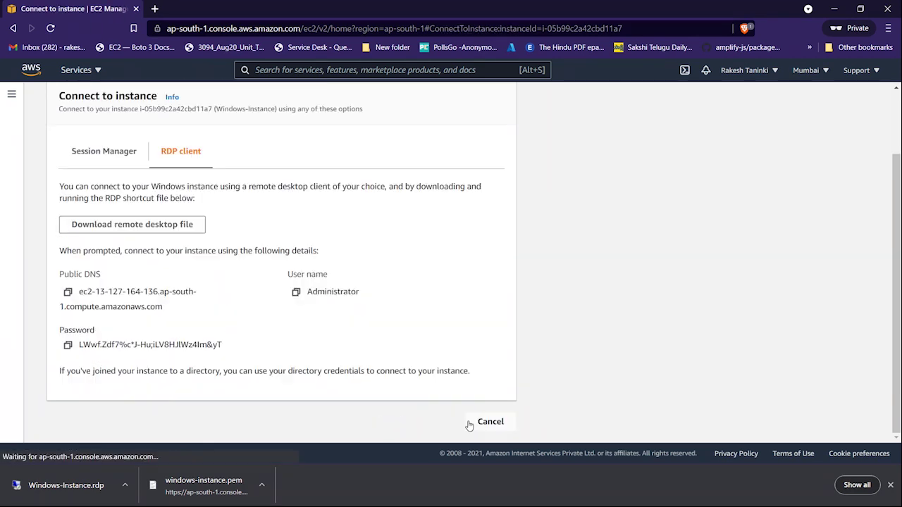
# - Copy the decrypted administrator password and paste it into a new note
pyautogui.click(67, 346)
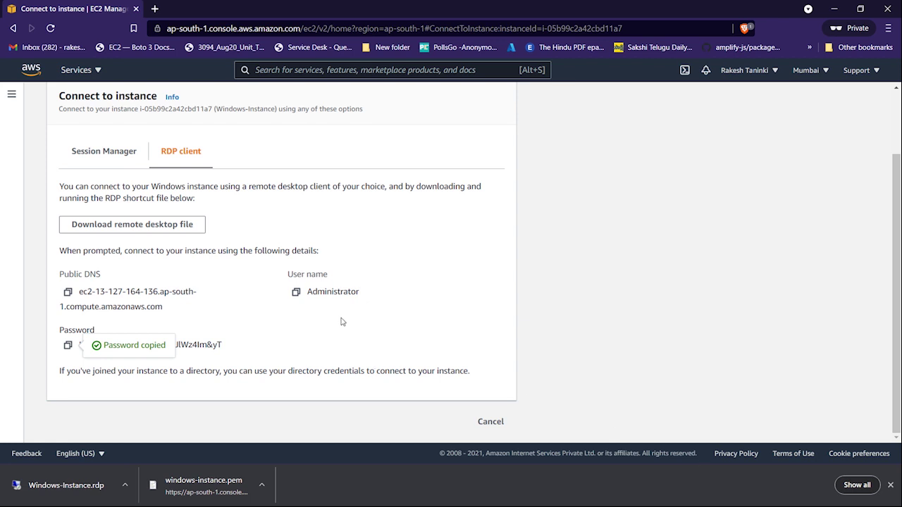
pyautogui.press('super+r')
pyautogui.write('mstsc')
pyautogui.press('Return')
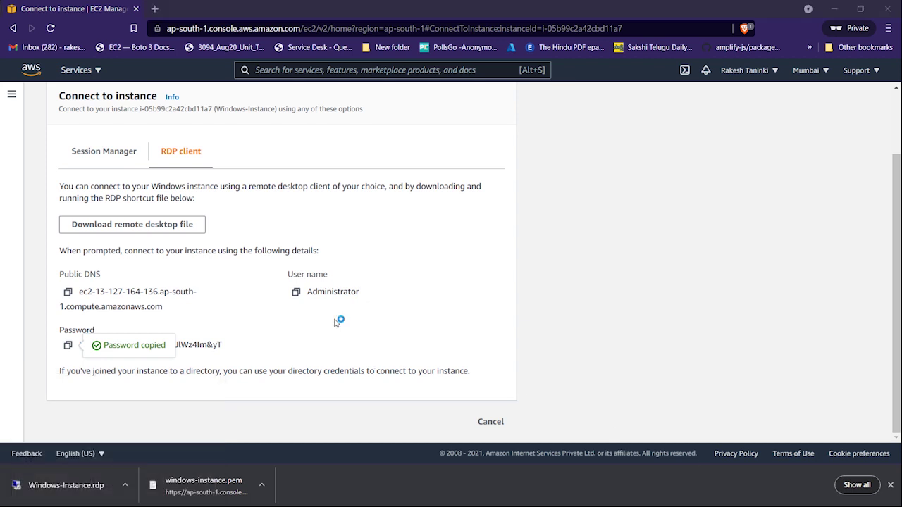
pyautogui.hotkey('ctrl', 'v')
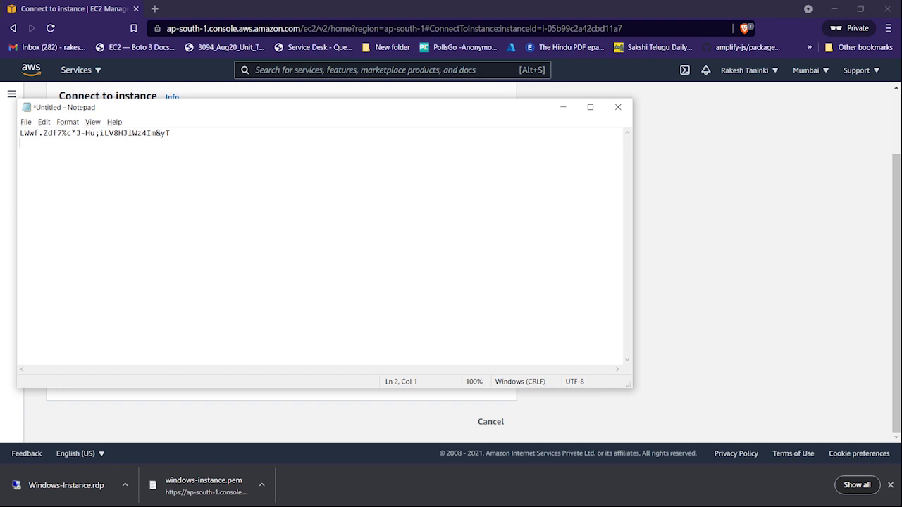
pyautogui.hotkey('alt', 'Tab')
# - Add the Administrator user name and public DNS to the note, then return to the instances list
pyautogui.click(297, 291)
pyautogui.hotkey('alt', 'Tab')
pyautogui.hotkey('ctrl', 'v')
pyautogui.hotkey('alt', 'Tab')
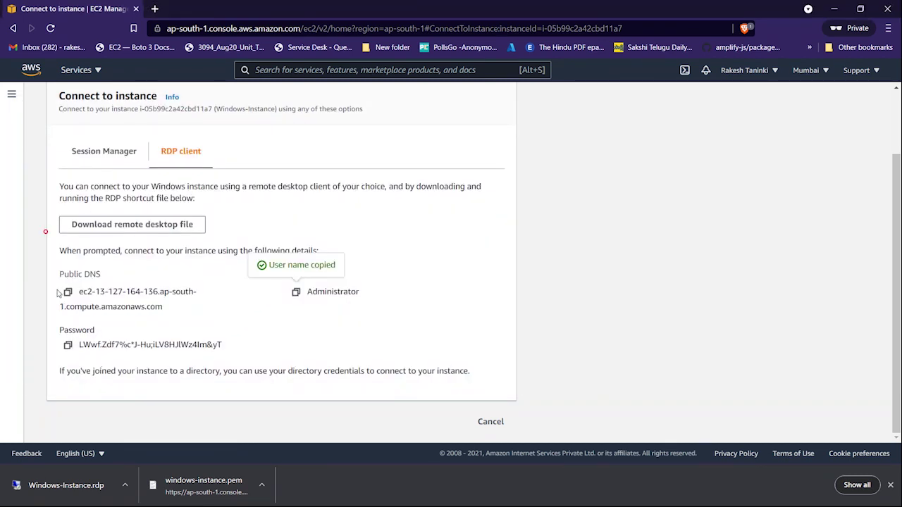
pyautogui.click(68, 291)
pyautogui.hotkey('alt', 'Tab')
pyautogui.hotkey('ctrl', 'v')
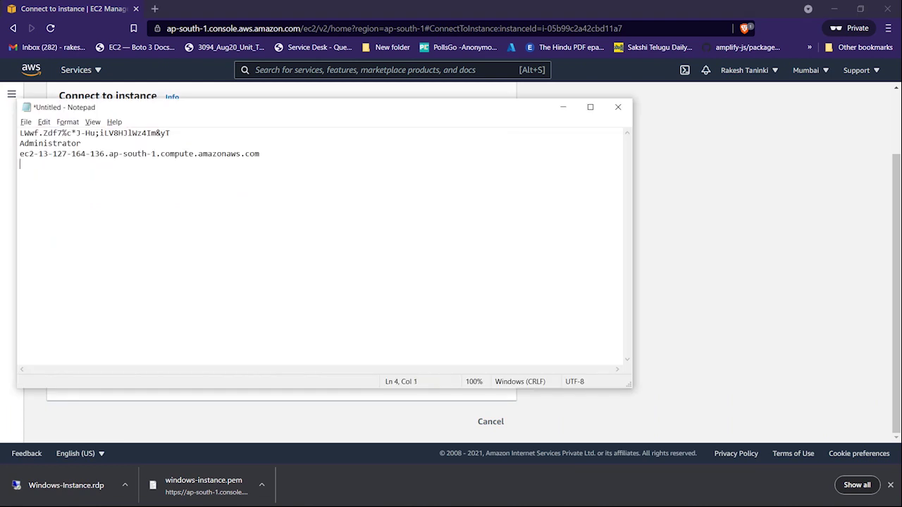
pyautogui.hotkey('alt', 'Tab')
pyautogui.click(477, 429)
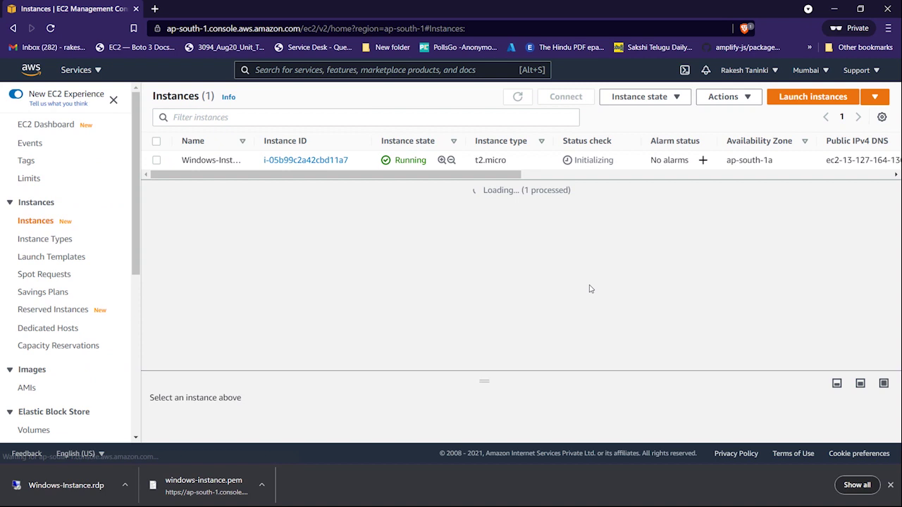
# - Refresh until Windows-Instance shows 2/2 checks passed, then open Windows-Instance.rdp
pyautogui.click(518, 100)
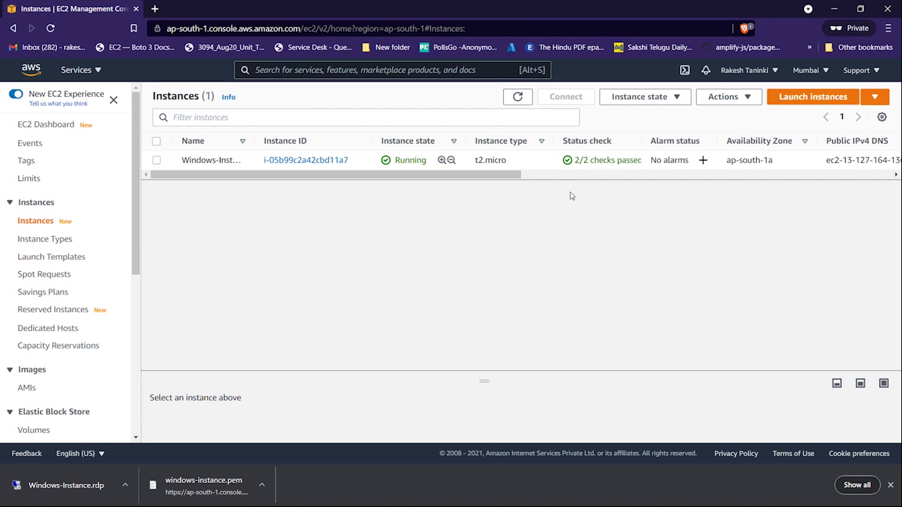
pyautogui.click(70, 482)
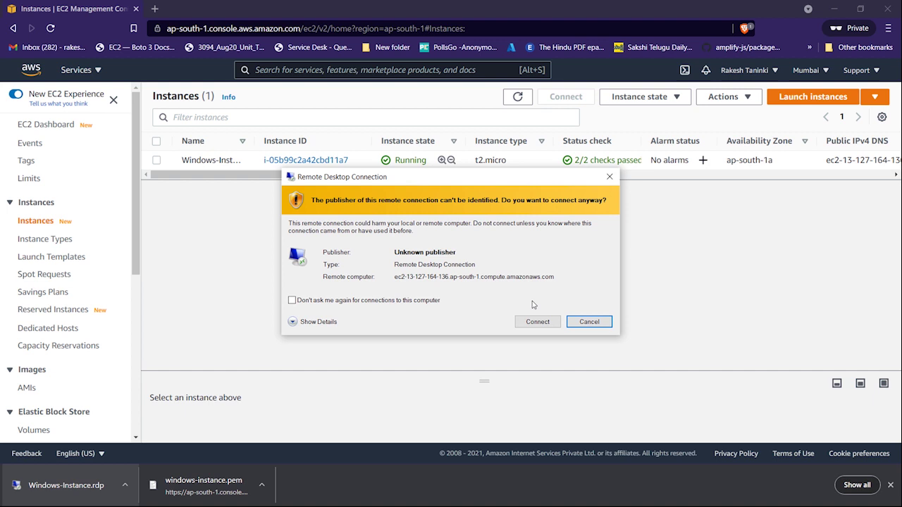
# - Sign in as Administrator with the pasted password, ticking Remember me
pyautogui.click(537, 321)
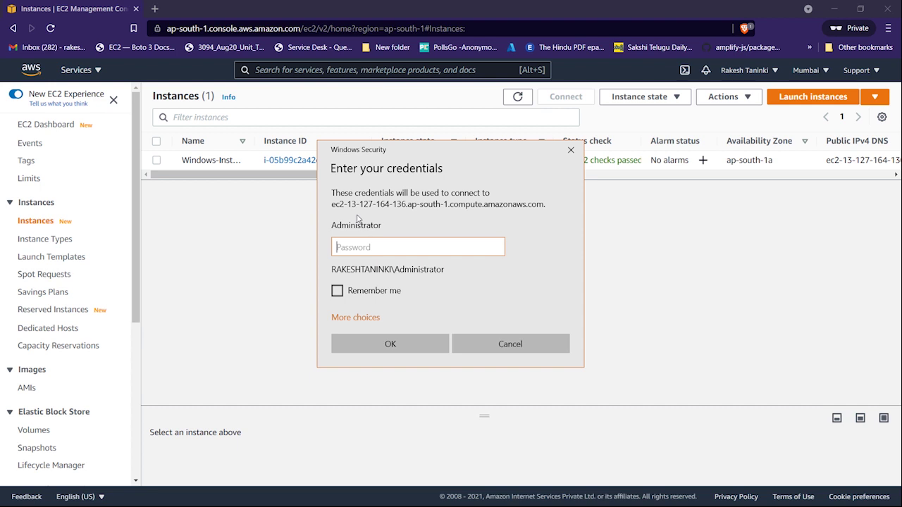
pyautogui.hotkey('ctrl', 'v')
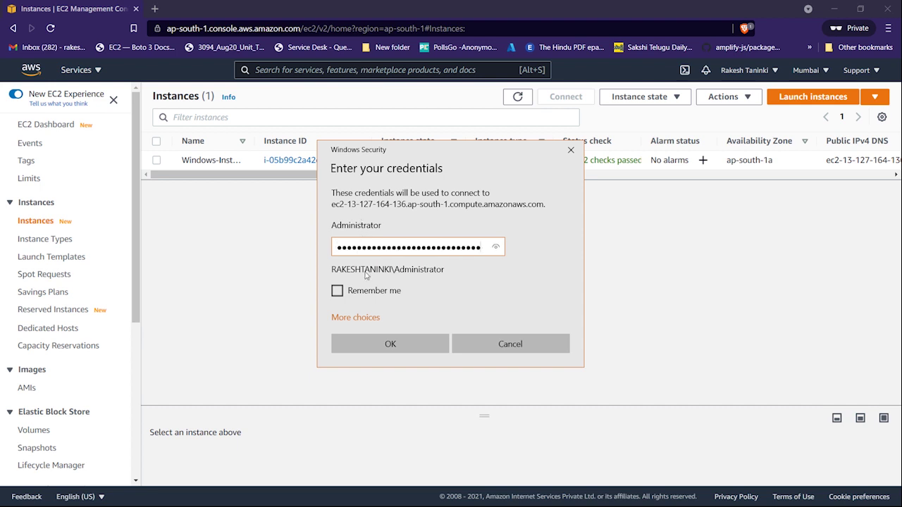
pyautogui.click(337, 291)
pyautogui.click(391, 342)
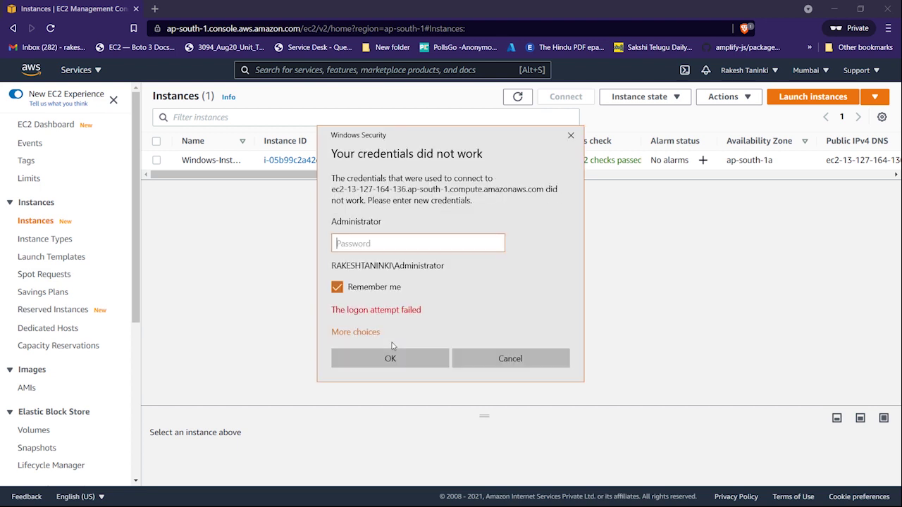
# - After the failed logon, recopy the password from Notepad, paste it and resubmit
pyautogui.hotkey('alt', 'Tab')
pyautogui.hotkey('alt', 'Tab')
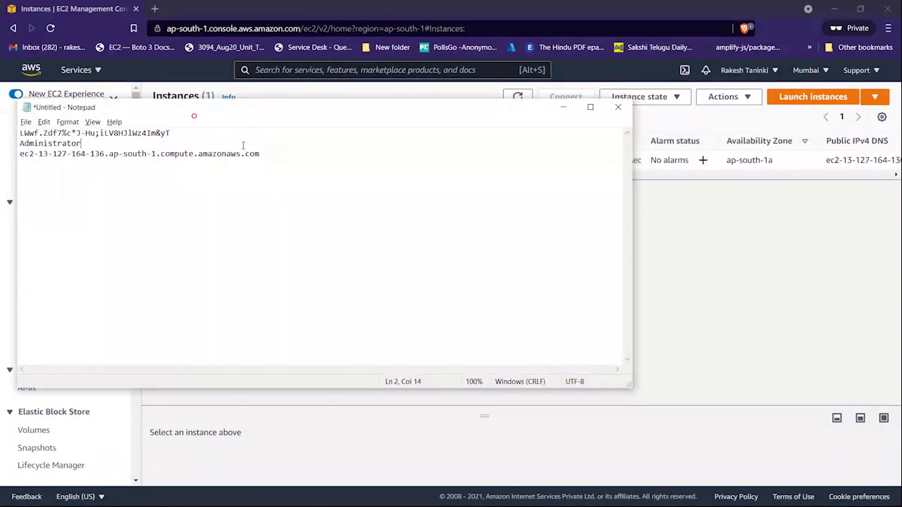
pyautogui.press('Home')
pyautogui.press('Up')
pyautogui.hotkey('shift', 'End')
pyautogui.hotkey('ctrl', 'shift', 'Left')
pyautogui.hotkey('ctrl', 'shift', 'Left')
pyautogui.hotkey('ctrl', 'shift', 'Left')
pyautogui.hotkey('shift', 'End')
pyautogui.hotkey('ctrl', 'c')
pyautogui.hotkey('alt', 'Tab')
pyautogui.hotkey('ctrl', 'v')
pyautogui.click(409, 365)
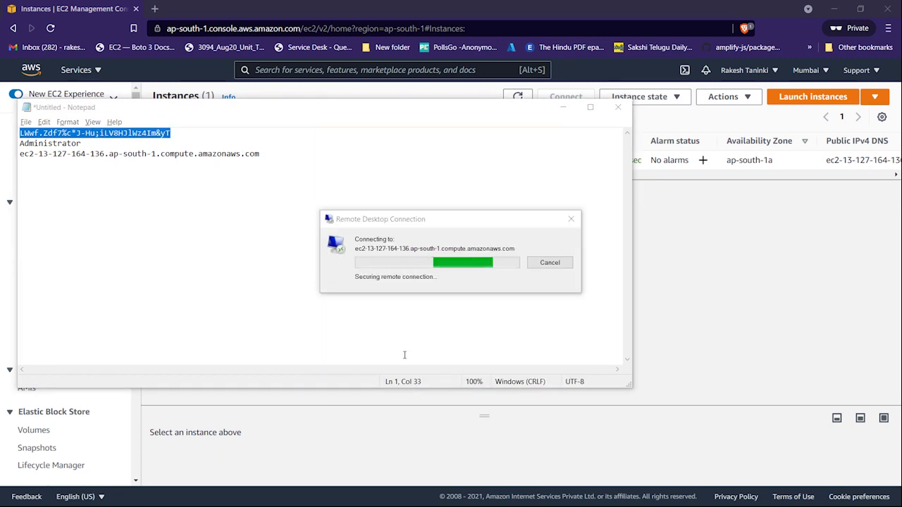
# - Accept the server certificate and keep the remote PC hidden from network discovery
pyautogui.click(496, 352)
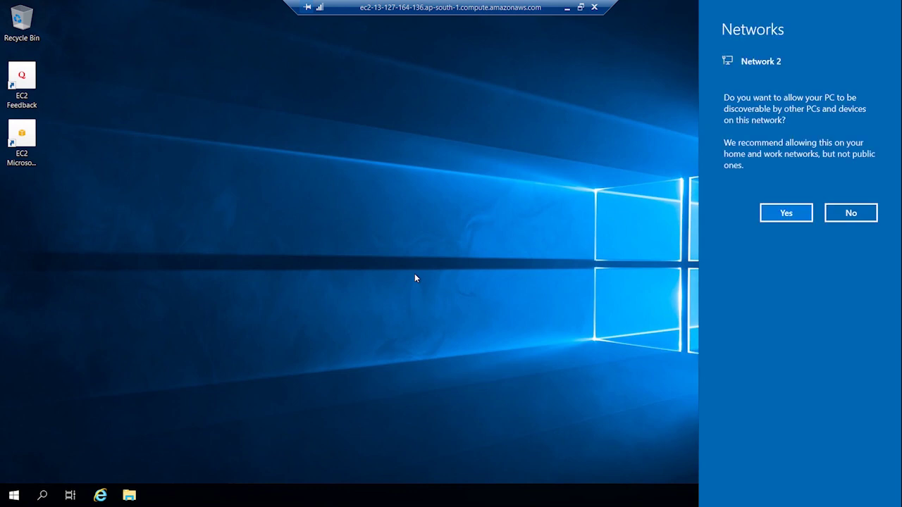
pyautogui.click(831, 212)
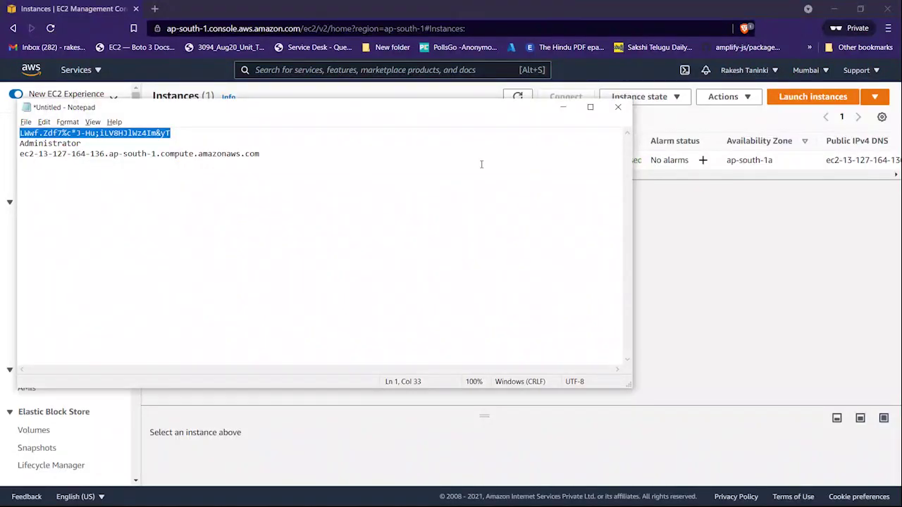
# - Google 'download chrome browser using windows cmd' in a new tab and skim the results
pyautogui.click(197, 28)
pyautogui.hotkey('ctrl', 't')
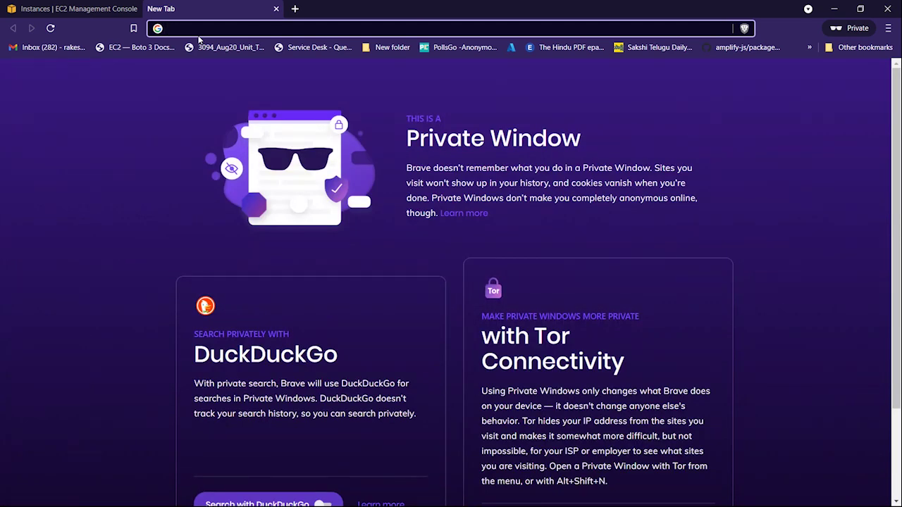
pyautogui.write('download chrome browser using')
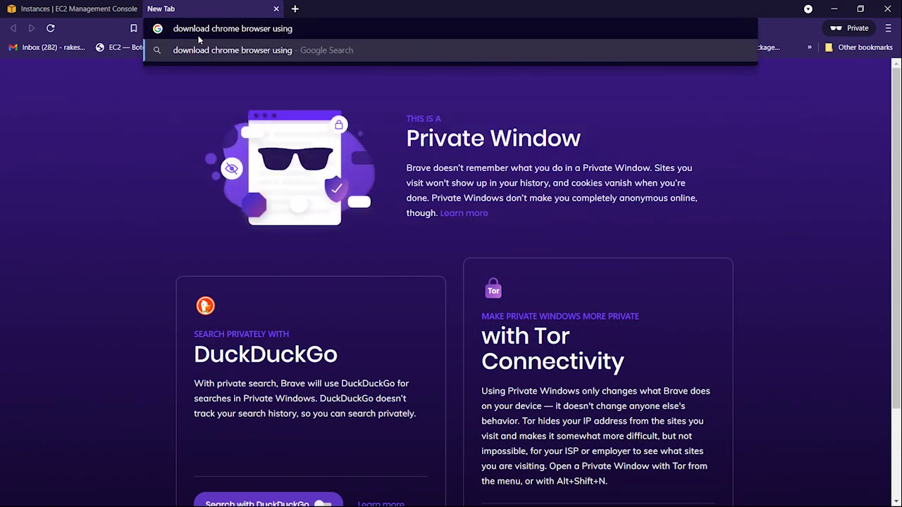
pyautogui.write(' windows cmd')
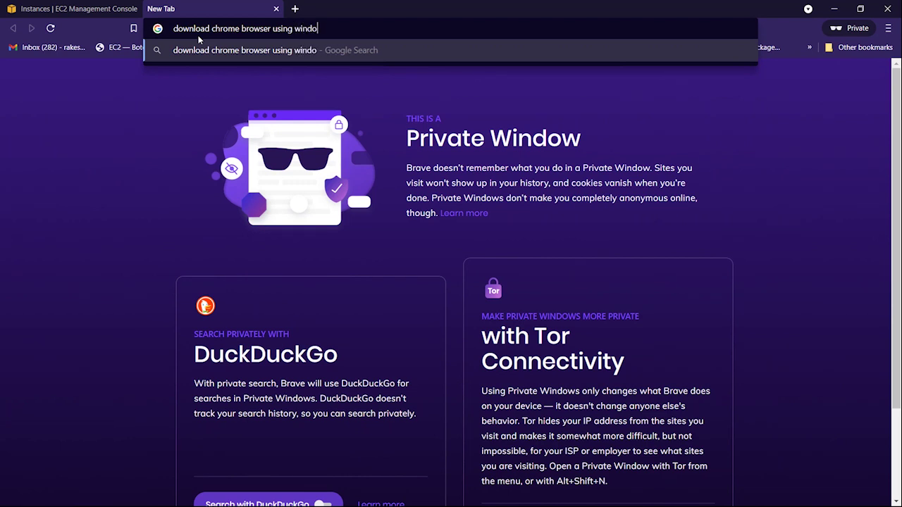
pyautogui.press('Return')
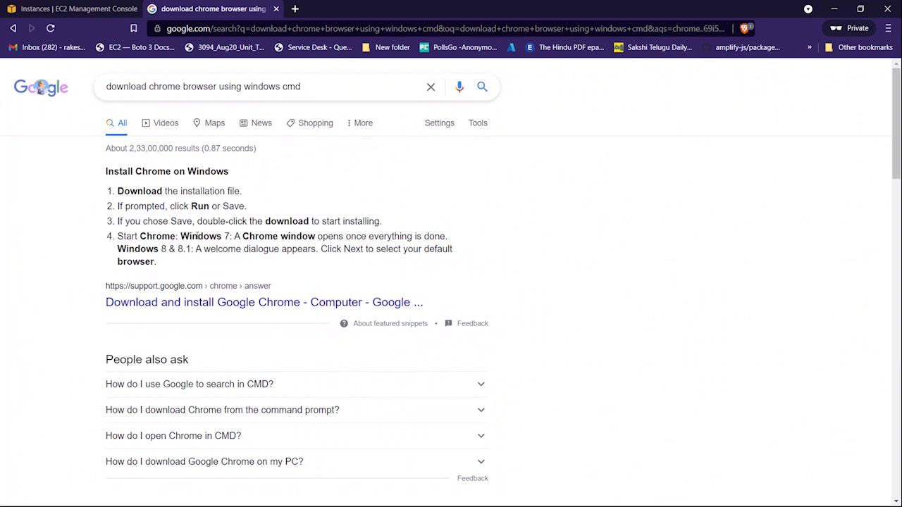
pyautogui.scroll(-5, 169, 310)
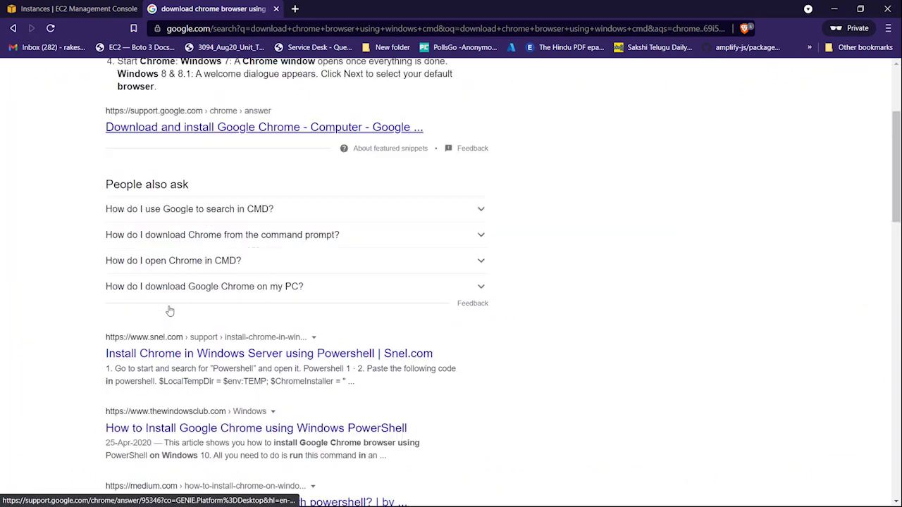
pyautogui.scroll(-3, 169, 311)
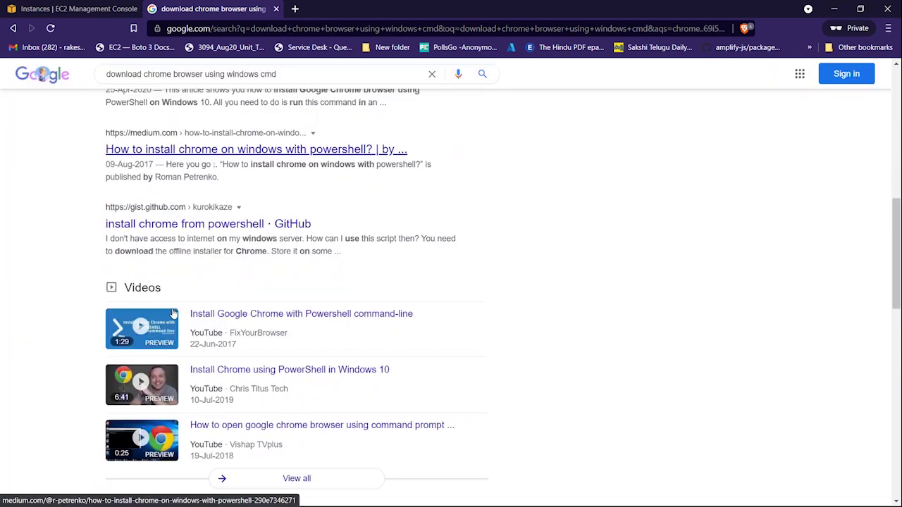
pyautogui.scroll(-3, 171, 312)
pyautogui.scroll(-1, 173, 313)
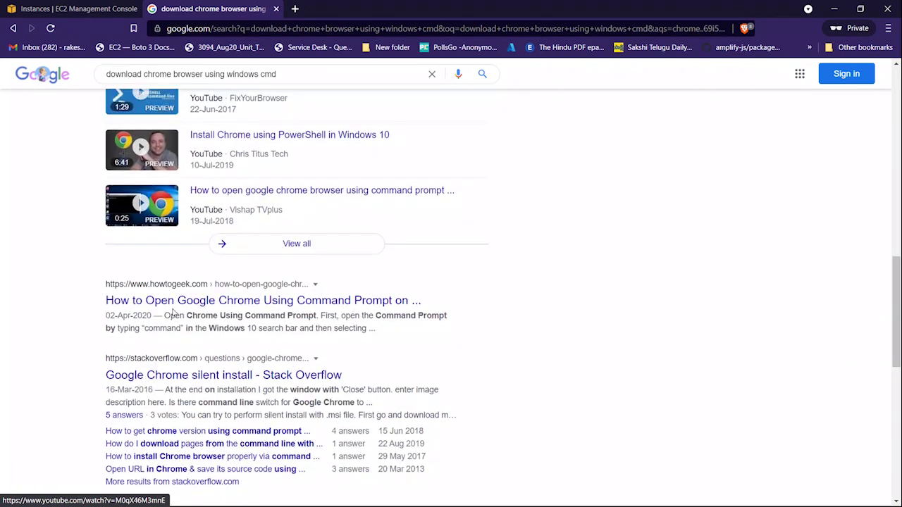
pyautogui.scroll(12, 173, 313)
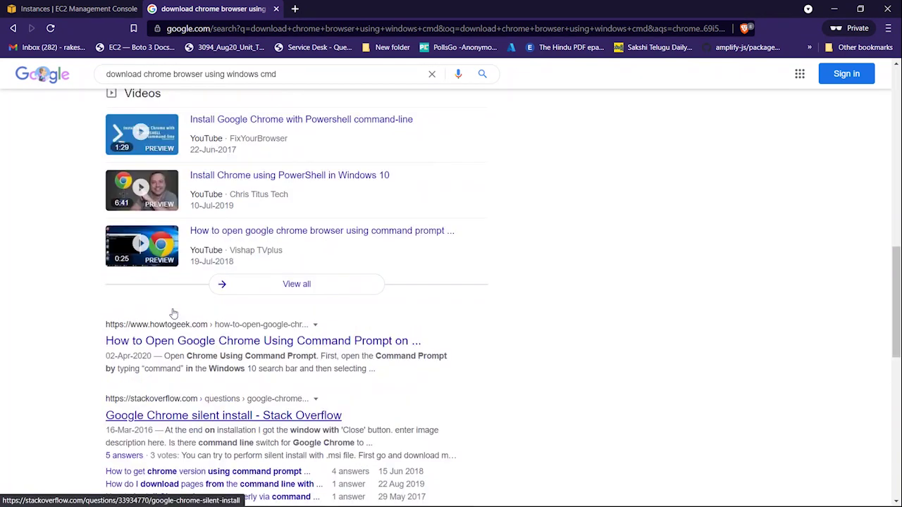
# - Replace 'cmd' with 'powershell' in the query and search again
pyautogui.click(326, 89)
pyautogui.doubleClick(327, 89)
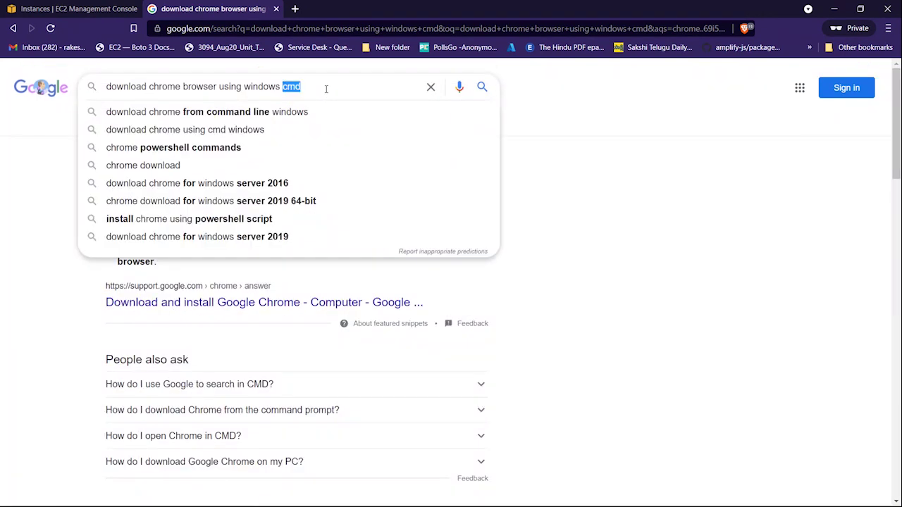
pyautogui.write('powershell')
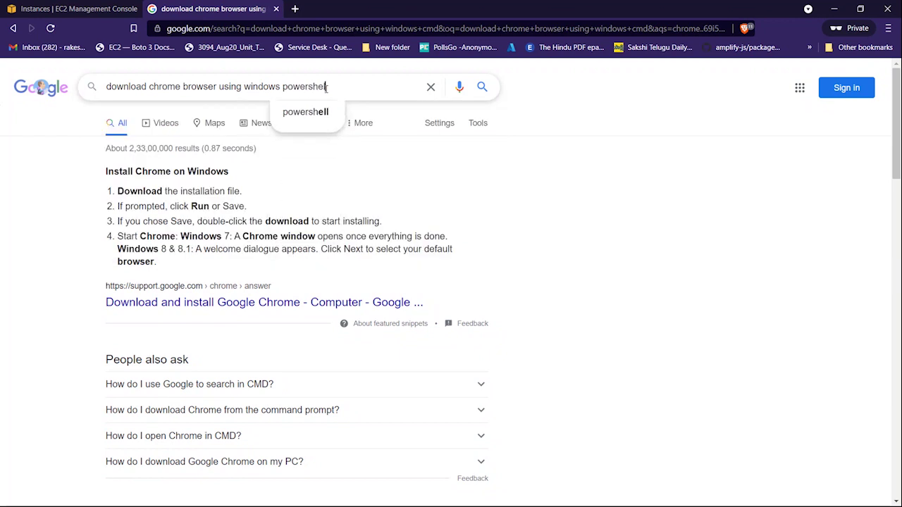
pyautogui.press('Return')
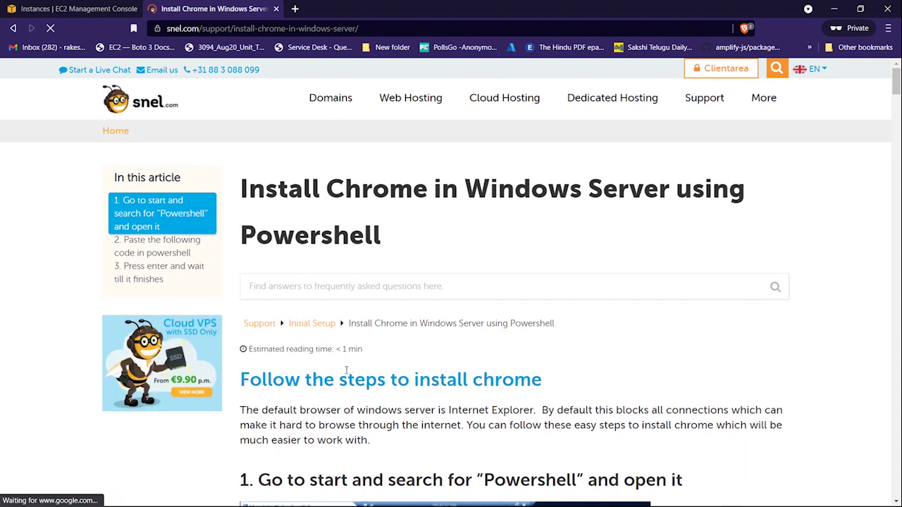
# - Launch Windows PowerShell ISE on the remote server via Windows search
pyautogui.scroll(-2, 344, 372)
pyautogui.scroll(-6, 339, 378)
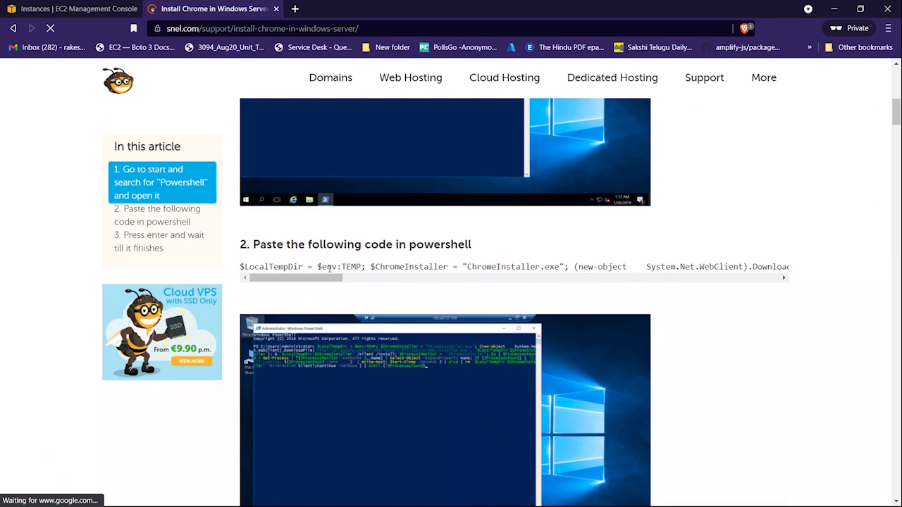
pyautogui.scroll(4, 329, 275)
pyautogui.scroll(-2, 337, 271)
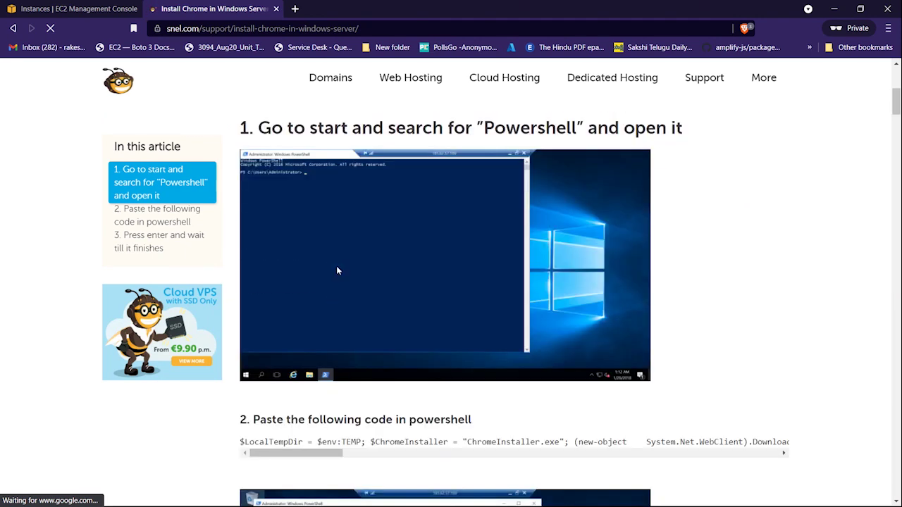
pyautogui.hotkey('alt', 'Tab')
pyautogui.click(488, 220)
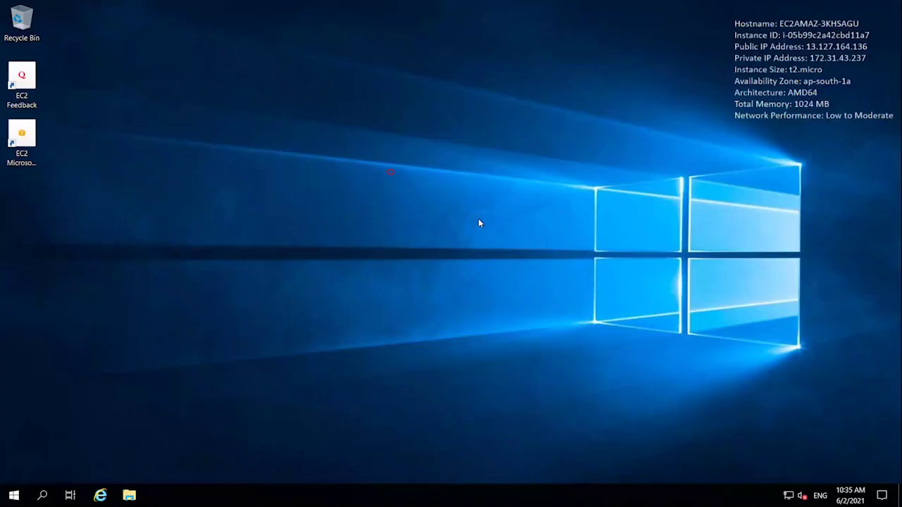
pyautogui.click(41, 496)
pyautogui.write('p')
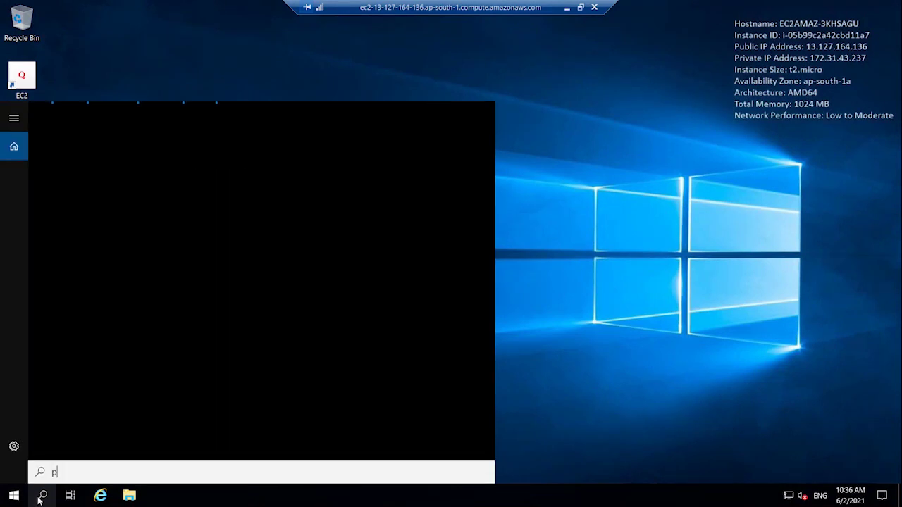
pyautogui.write('owershe')
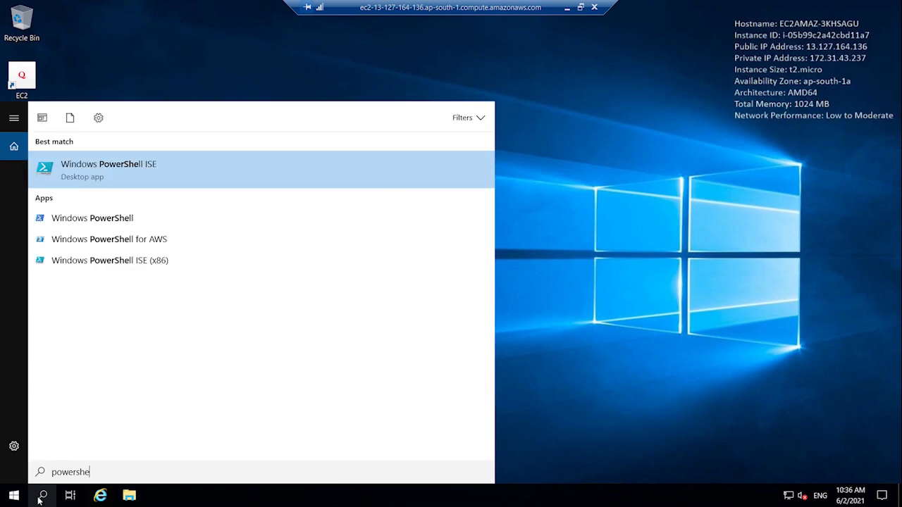
pyautogui.press('Return')
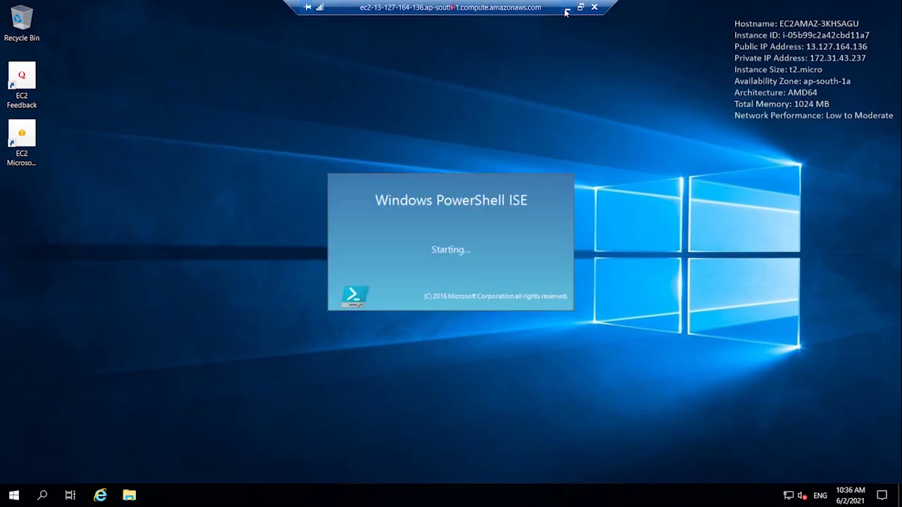
# - Minimize the remote session and return to the guide's step 2 install code
pyautogui.click(565, 10)
pyautogui.scroll(-3, 275, 339)
pyautogui.scroll(2, 260, 323)
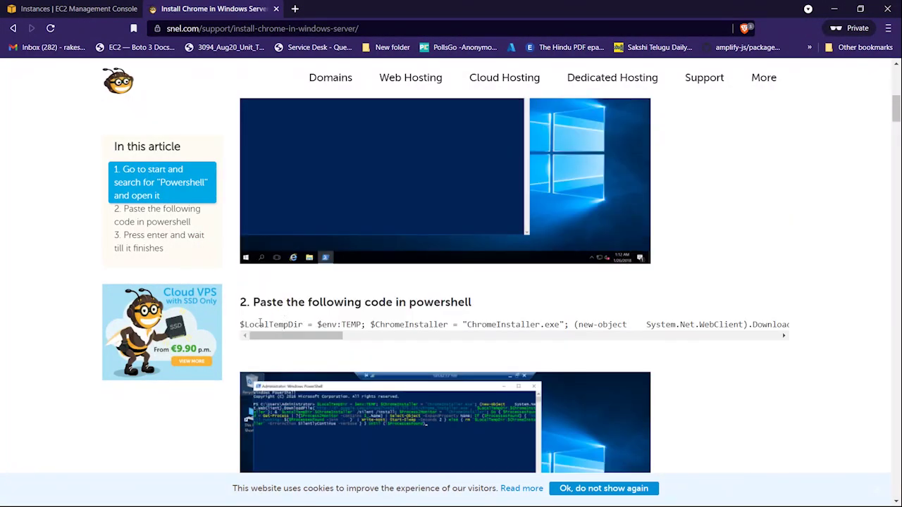
pyautogui.moveTo(191, 260); pyautogui.dragTo(793, 326)
pyautogui.click(223, 256)
# - Paste the guide's Chrome install command into the maximized PowerShell ISE console and run it
pyautogui.hotkey('alt', 'Tab')
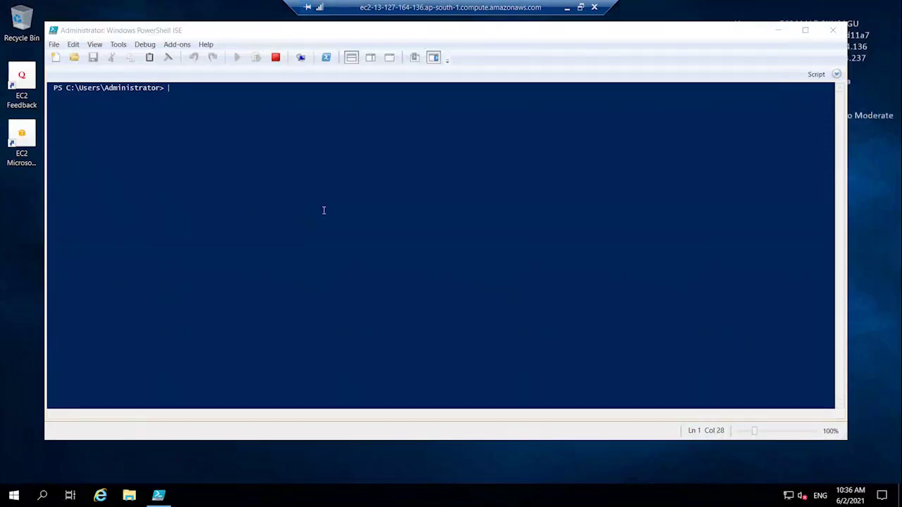
pyautogui.rightClick(265, 177)
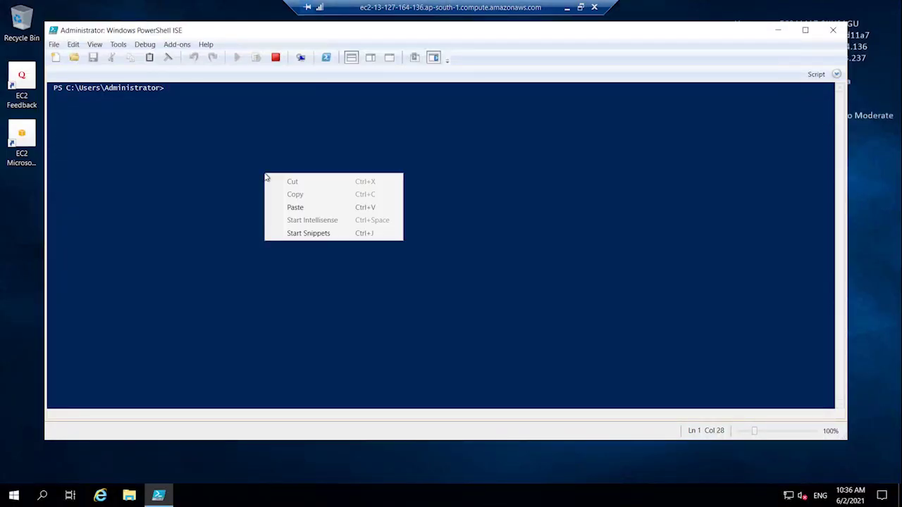
pyautogui.click(291, 208)
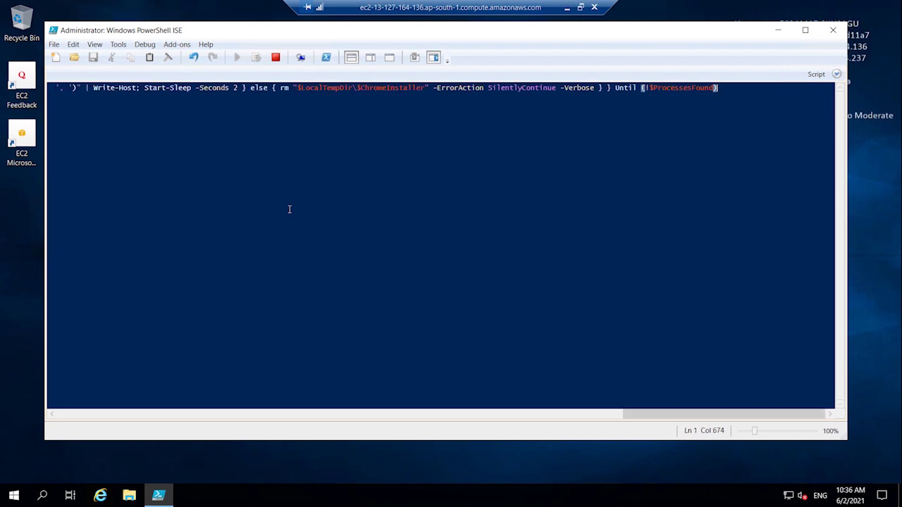
pyautogui.press('Return')
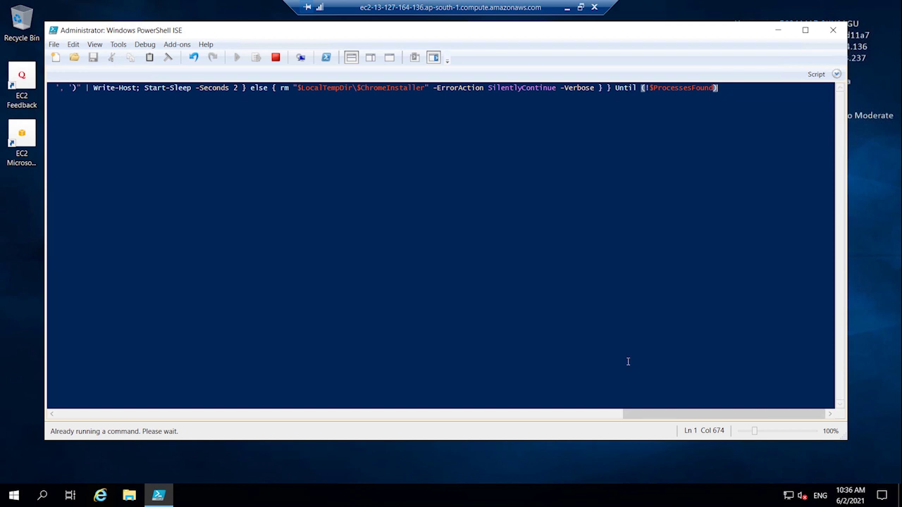
pyautogui.moveTo(689, 415); pyautogui.dragTo(559, 414)
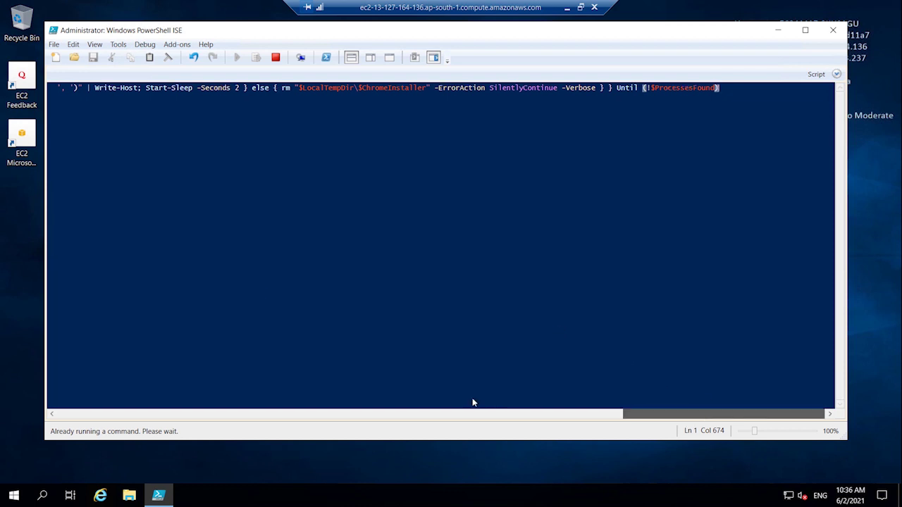
pyautogui.click(53, 414)
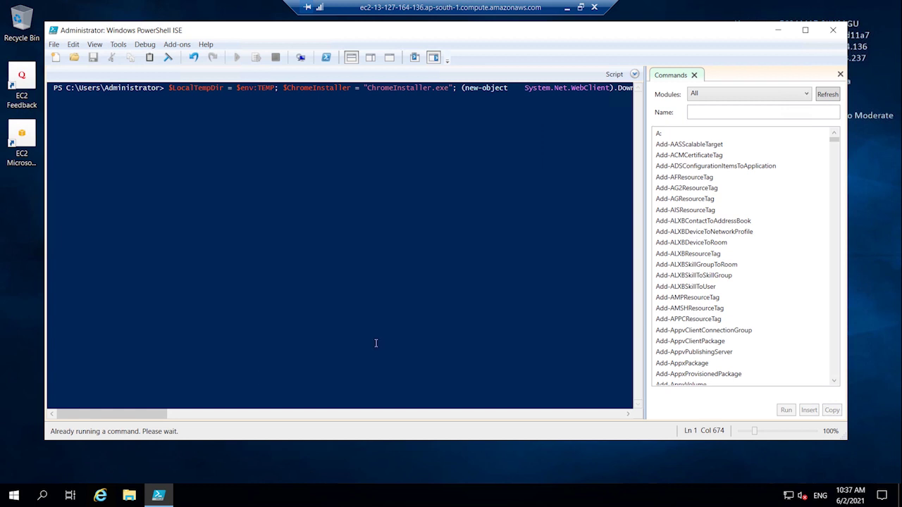
pyautogui.click(805, 29)
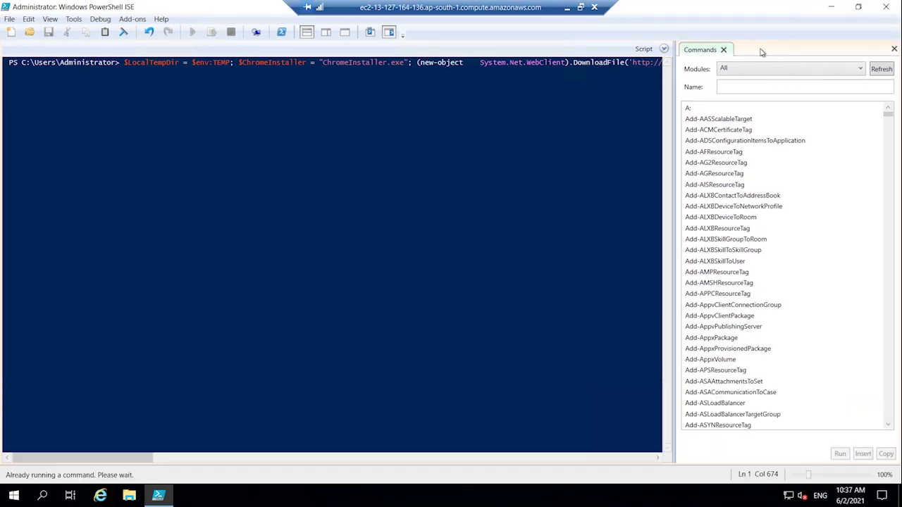
pyautogui.press('Return')
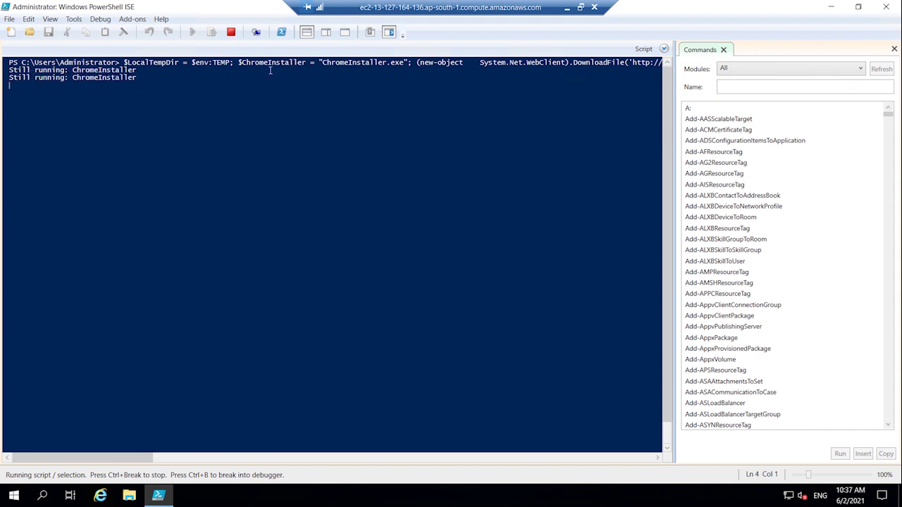
pyautogui.click(568, 9)
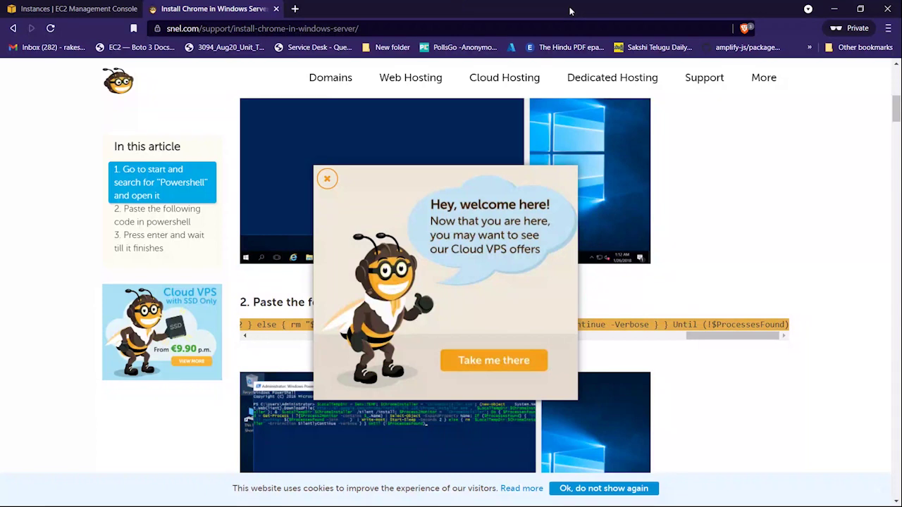
pyautogui.click(327, 179)
pyautogui.scroll(-7, 324, 190)
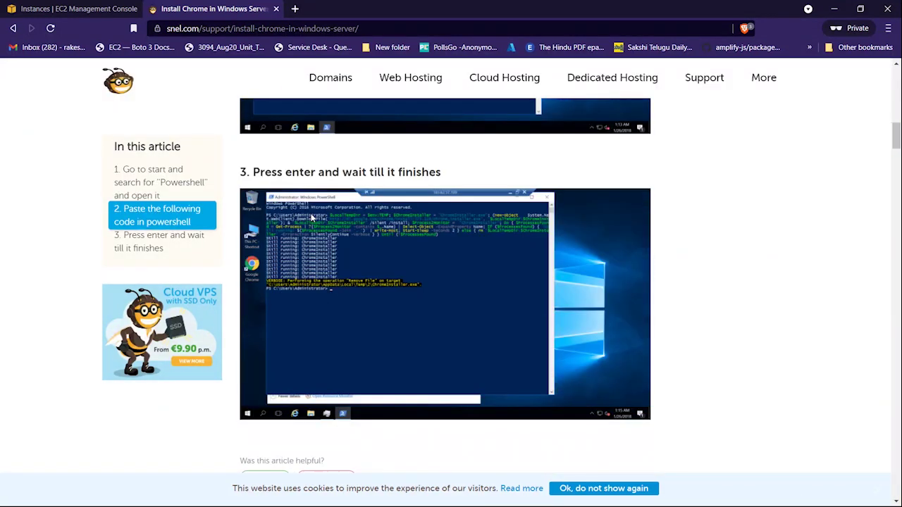
pyautogui.moveTo(287, 171); pyautogui.dragTo(463, 163)
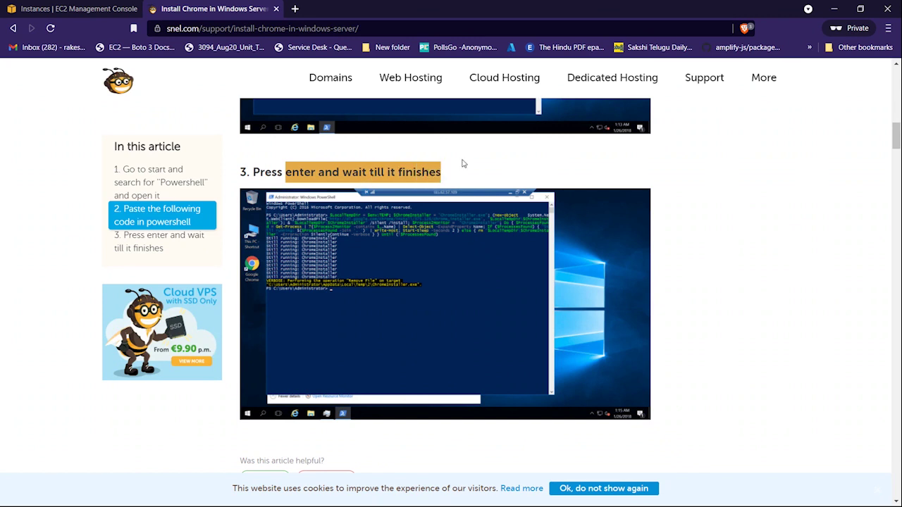
pyautogui.scroll(-6, 462, 160)
pyautogui.scroll(4, 461, 160)
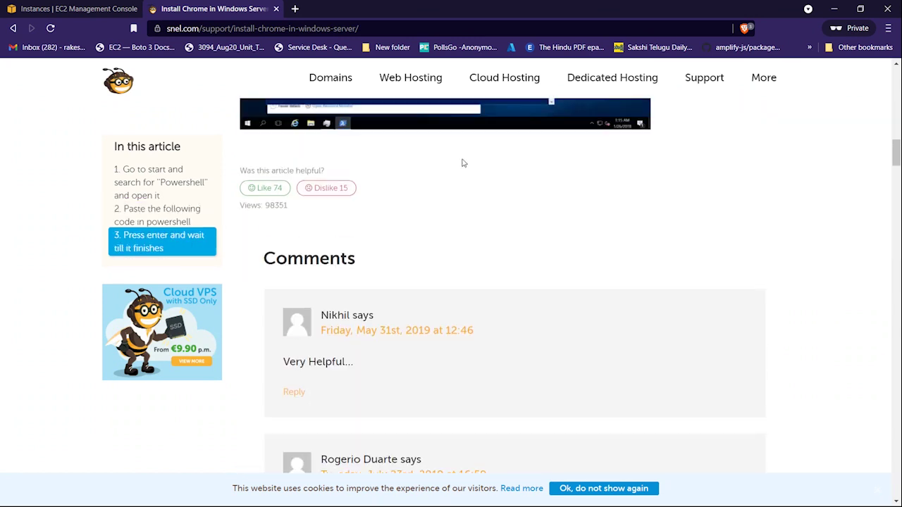
pyautogui.hotkey('alt', 'Tab')
pyautogui.click(312, 205)
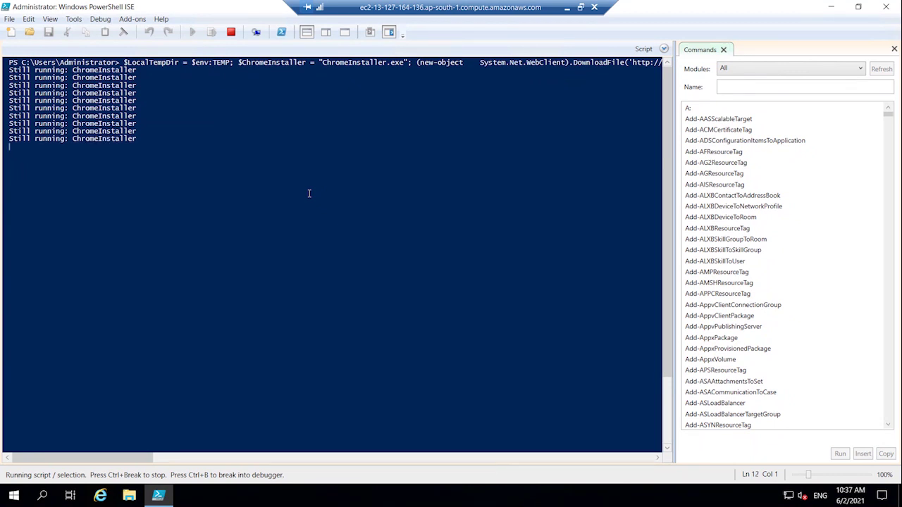
# - Launch Internet Explorer and search for 'chrome download'
pyautogui.click(103, 496)
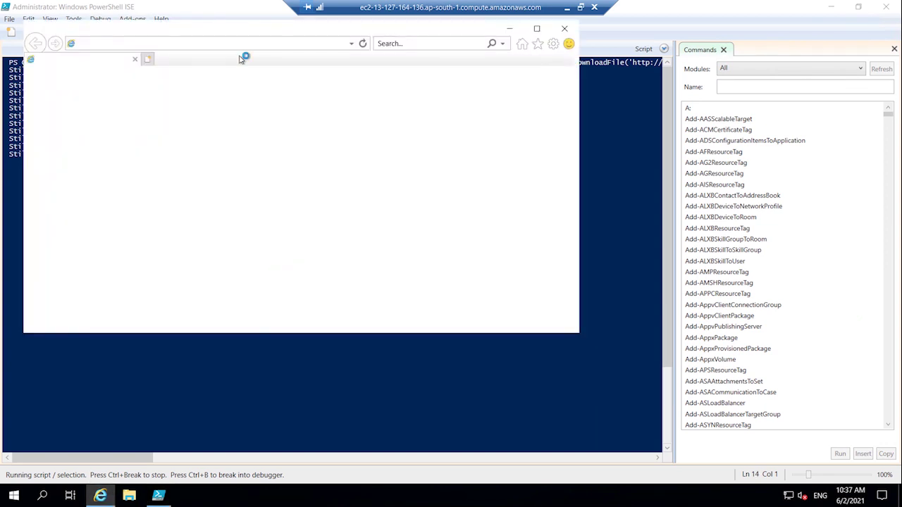
pyautogui.click(245, 41)
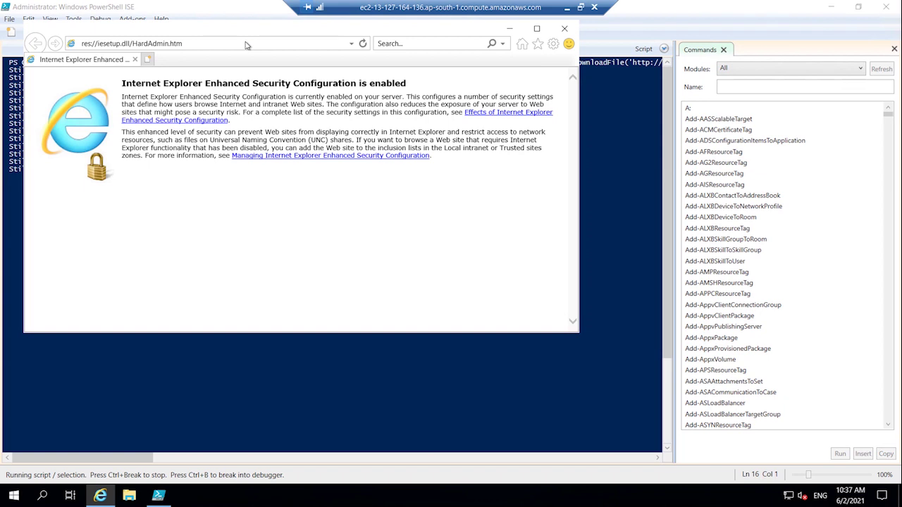
pyautogui.click(243, 43)
pyautogui.write('ch')
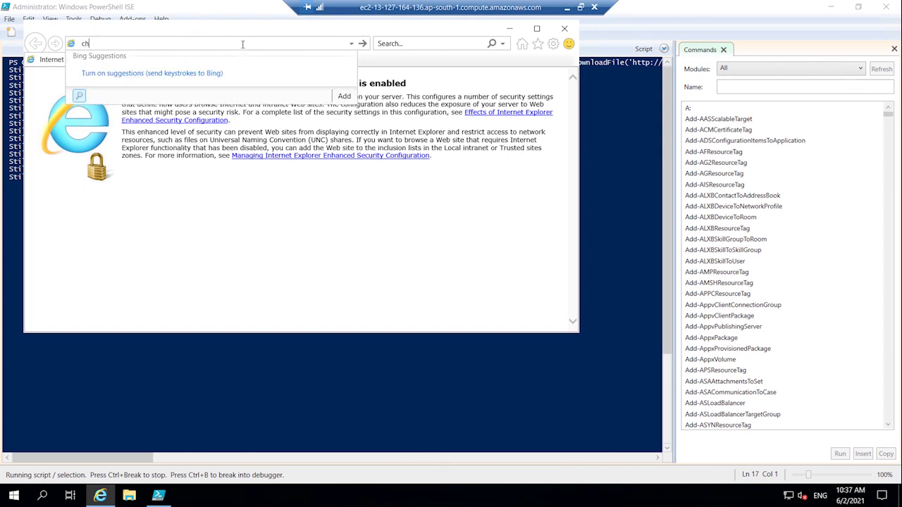
pyautogui.write('rome download')
pyautogui.press('Return')
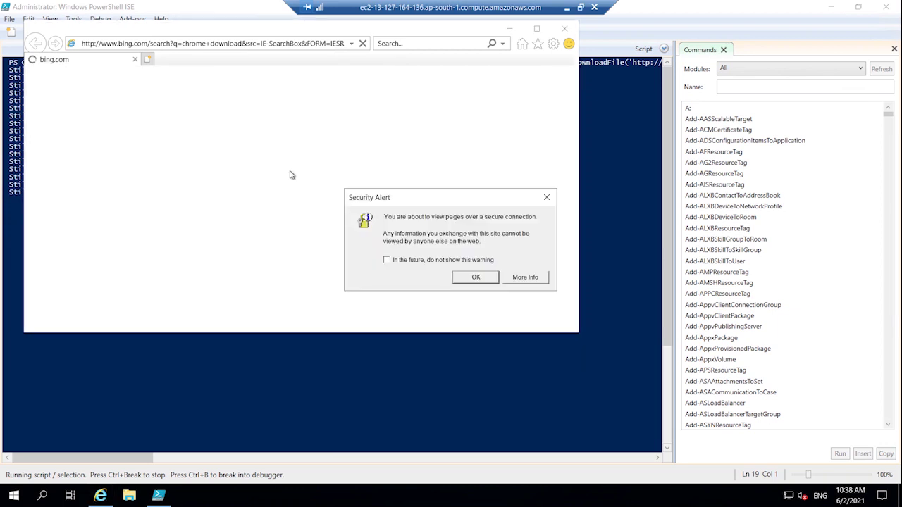
# - Add bing.com to Internet Explorer's trusted sites
pyautogui.click(475, 277)
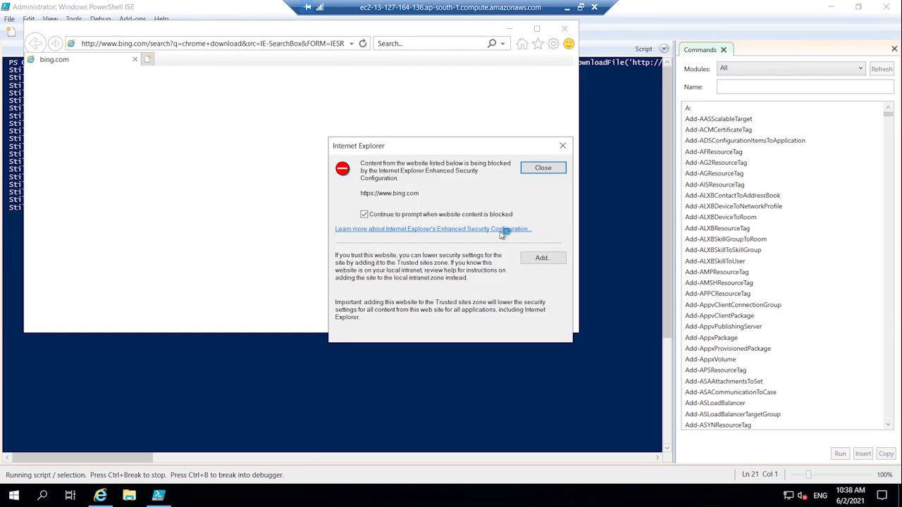
pyautogui.moveTo(433, 150); pyautogui.dragTo(296, 105)
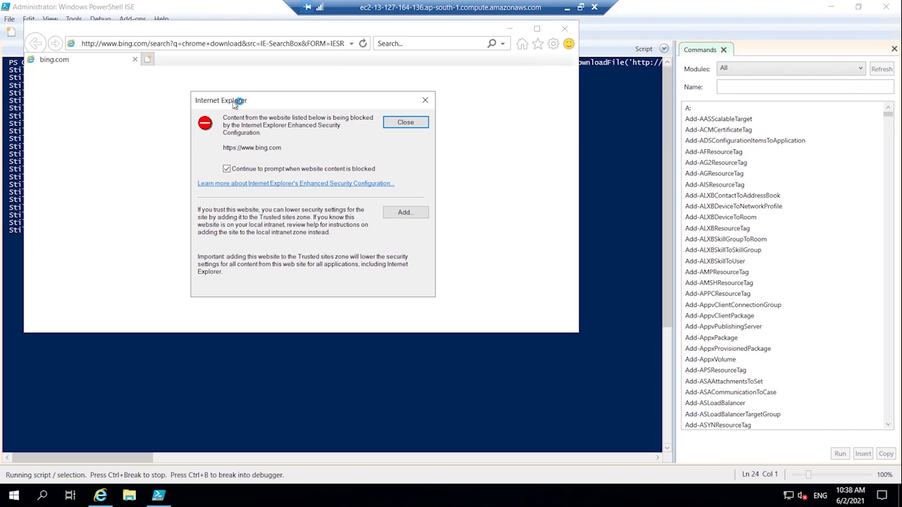
pyautogui.moveTo(283, 148); pyautogui.dragTo(229, 148)
pyautogui.click(407, 213)
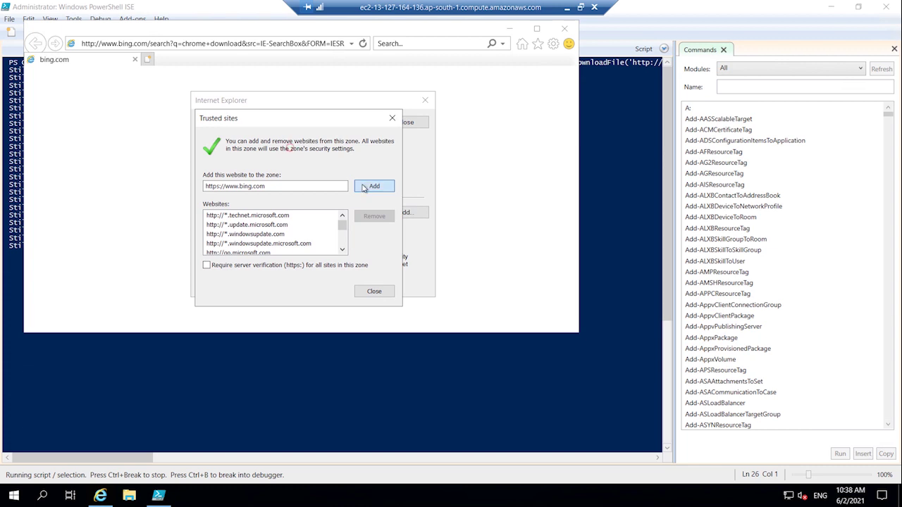
pyautogui.click(363, 188)
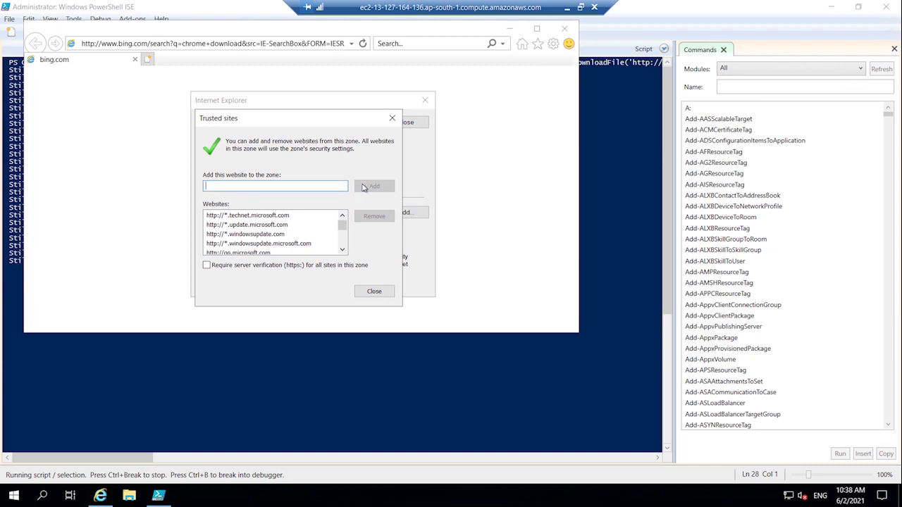
pyautogui.click(393, 119)
pyautogui.click(398, 122)
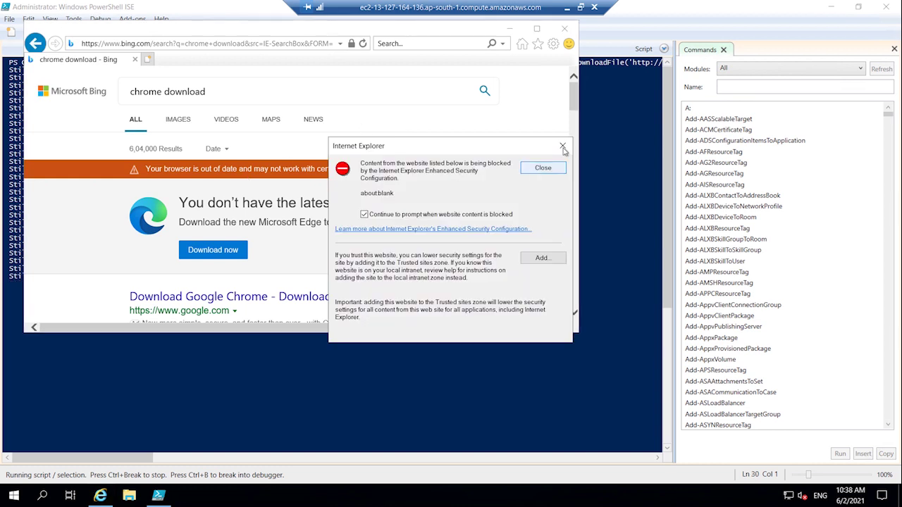
pyautogui.click(541, 168)
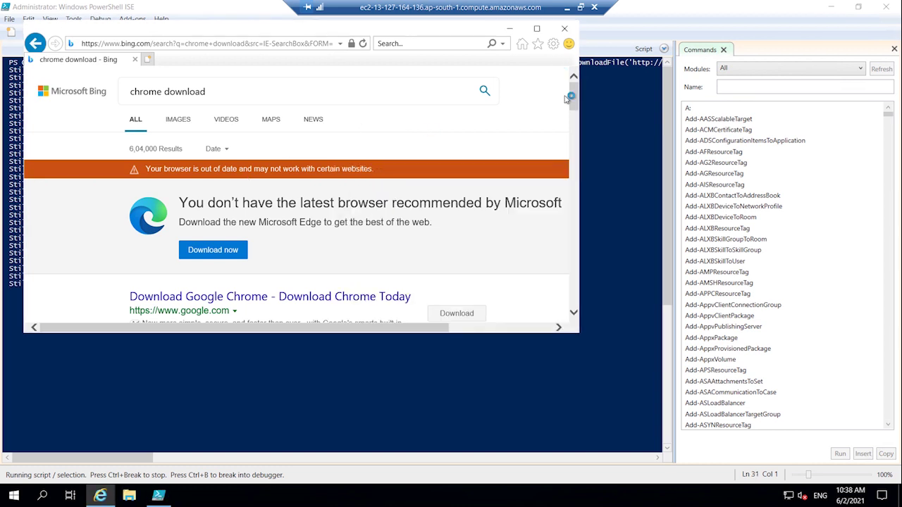
pyautogui.moveTo(575, 103); pyautogui.dragTo(579, 124)
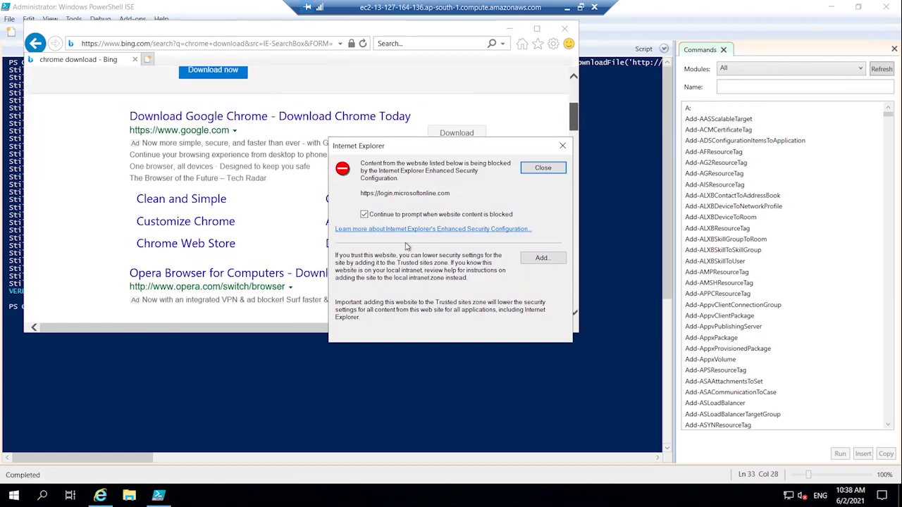
pyautogui.click(554, 173)
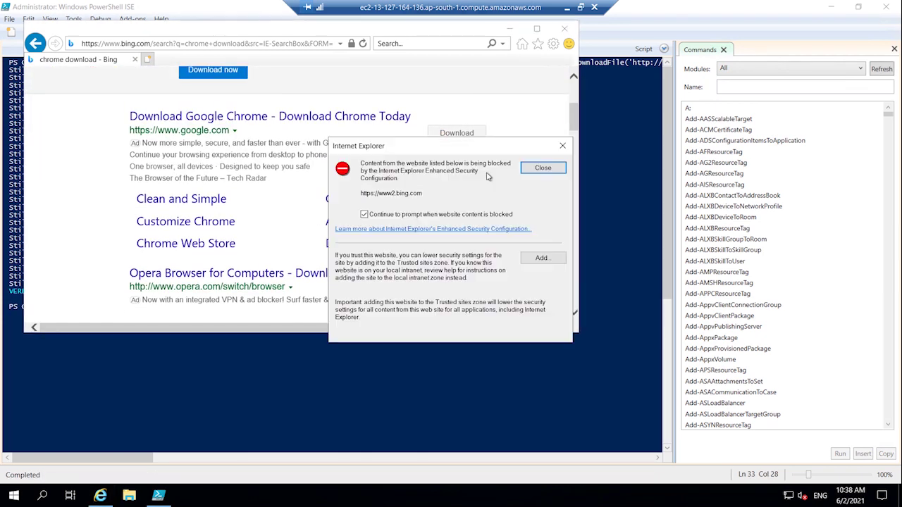
pyautogui.click(541, 169)
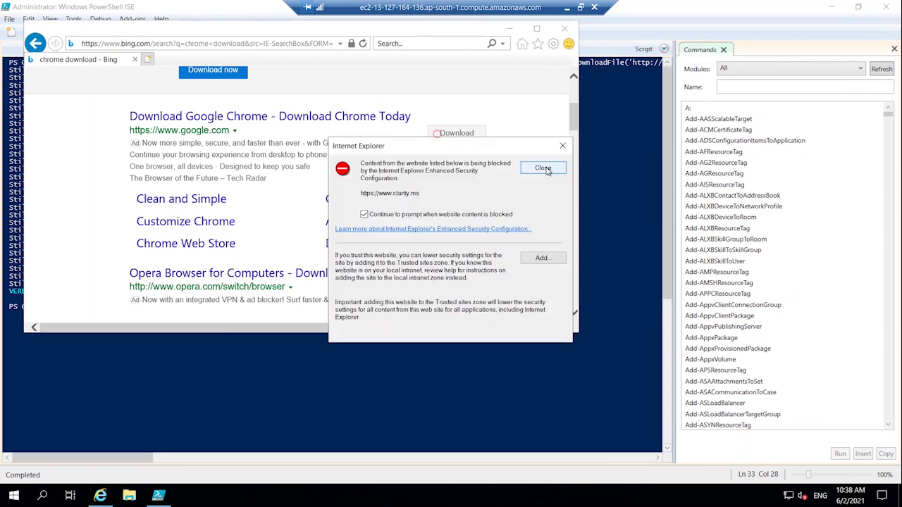
pyautogui.click(532, 259)
pyautogui.click(505, 233)
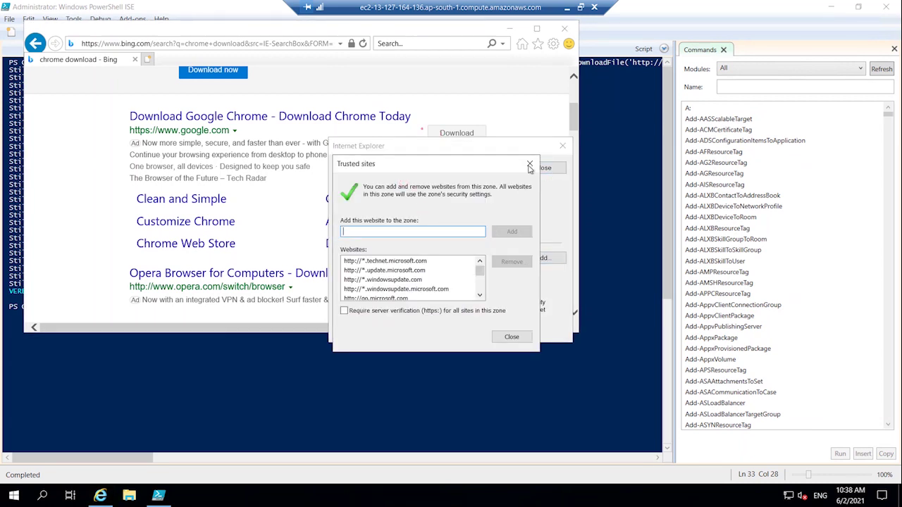
pyautogui.click(529, 164)
# - Open the Download Google Chrome result, clear its google.com warning, and close Internet Explorer
pyautogui.click(356, 124)
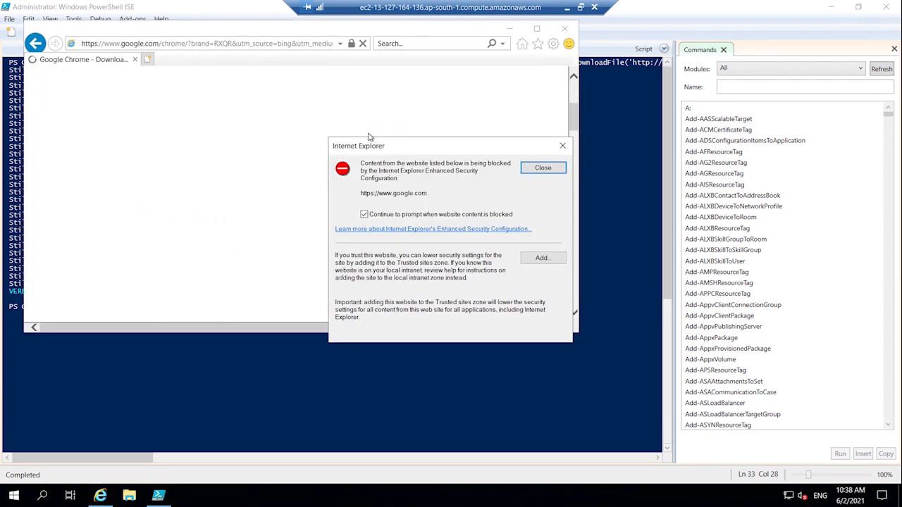
pyautogui.moveTo(381, 144); pyautogui.dragTo(281, 125)
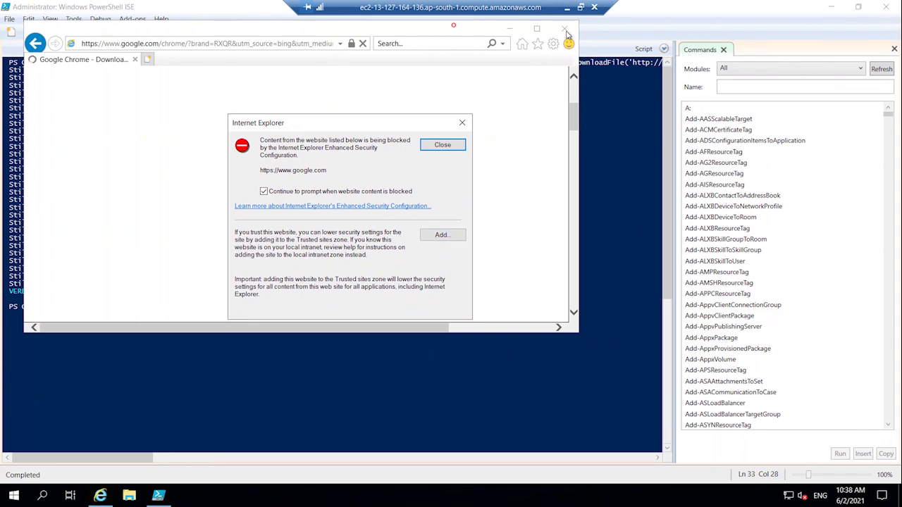
pyautogui.click(435, 150)
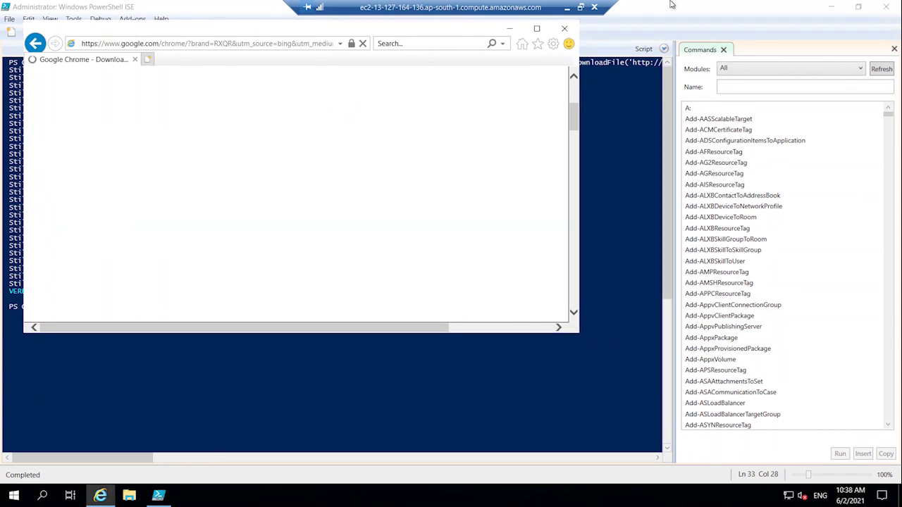
pyautogui.click(567, 30)
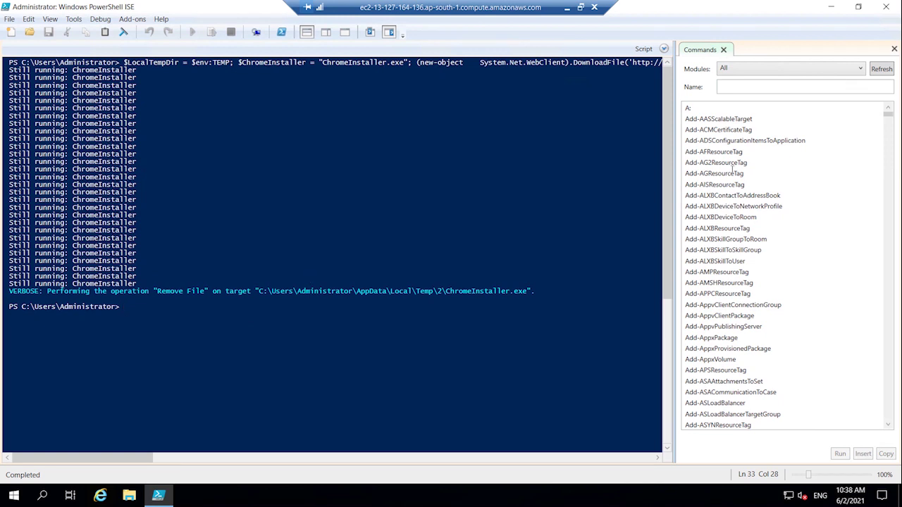
pyautogui.click(41, 496)
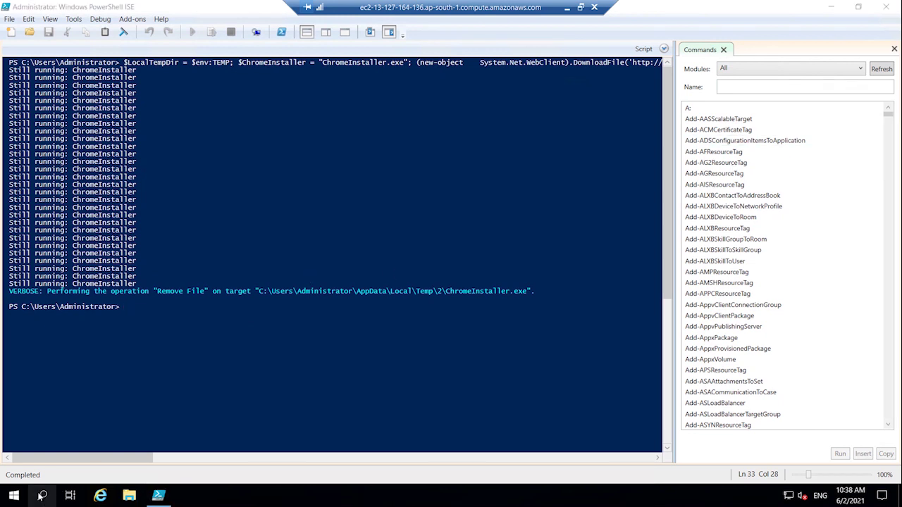
# - Launch Google Chrome from Windows search, close PowerShell ISE, and maximize Chrome on its welcome page
pyautogui.write('chrome')
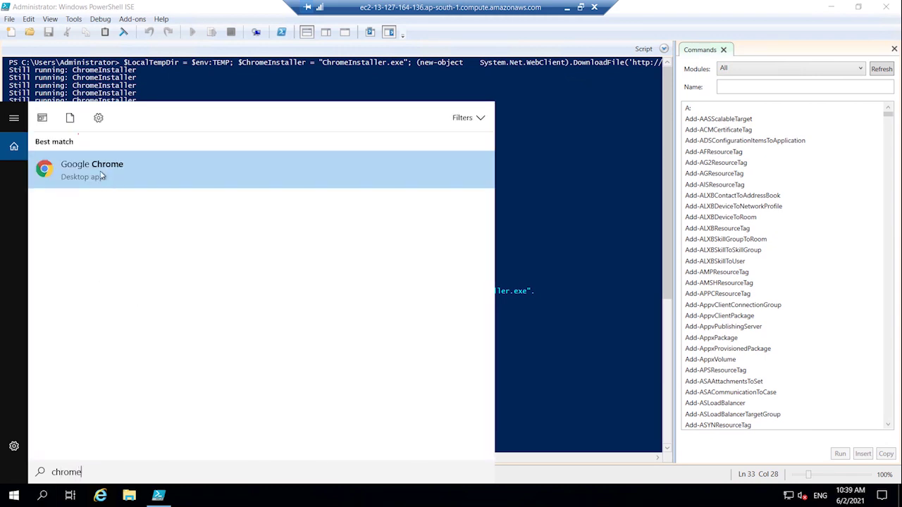
pyautogui.click(97, 171)
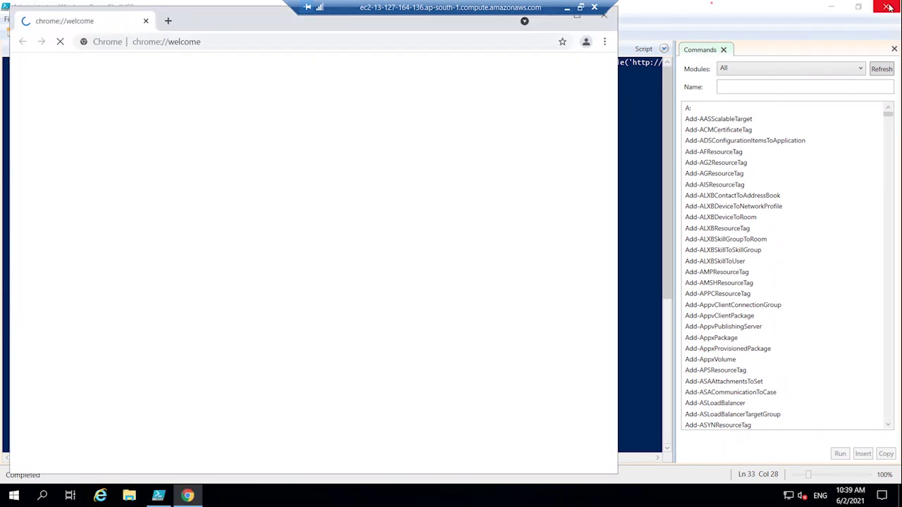
pyautogui.click(889, 7)
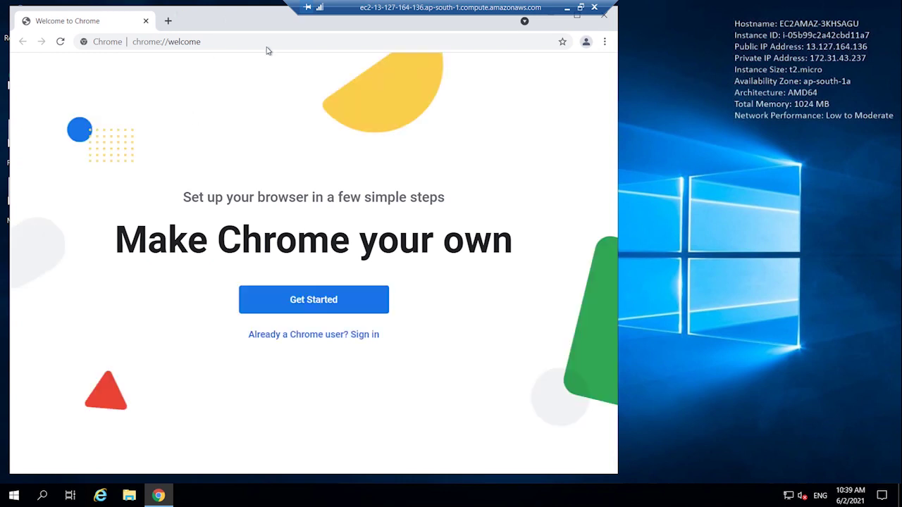
pyautogui.press('super+Up')
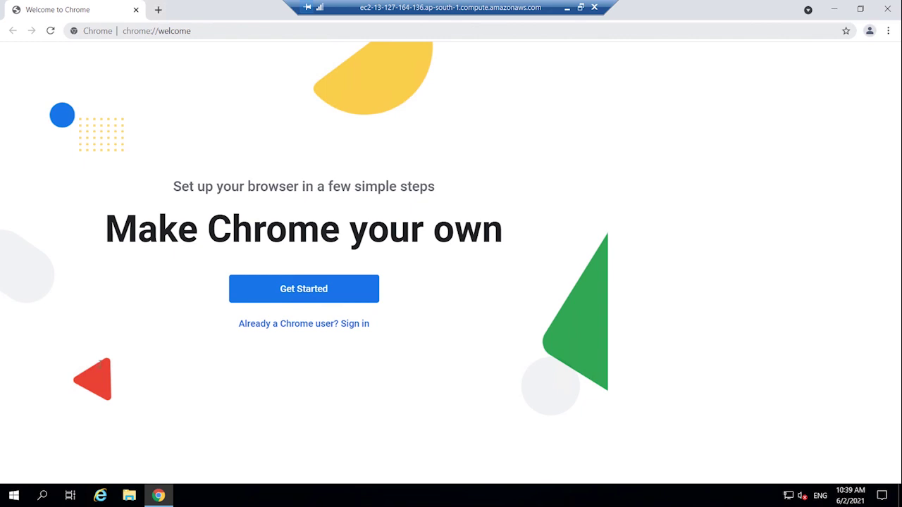
pyautogui.hotkey('ctrl', 'l')
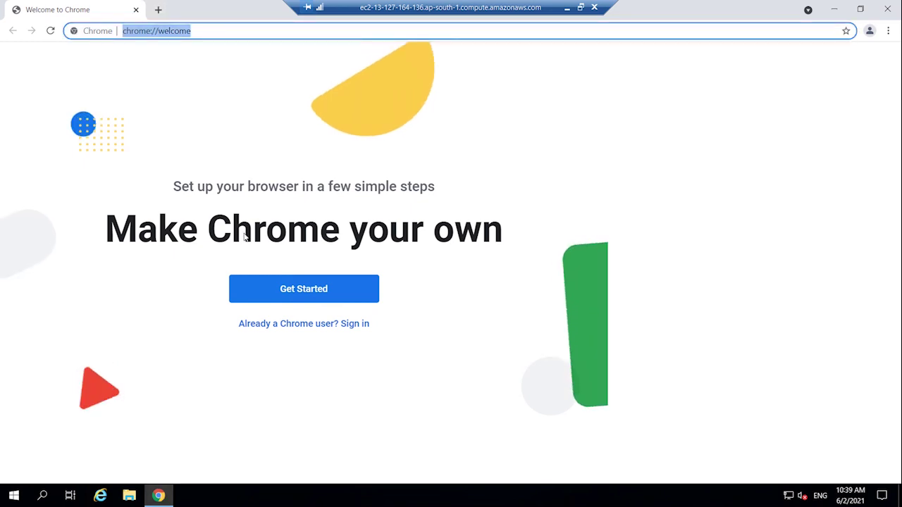
pyautogui.press('super+d')
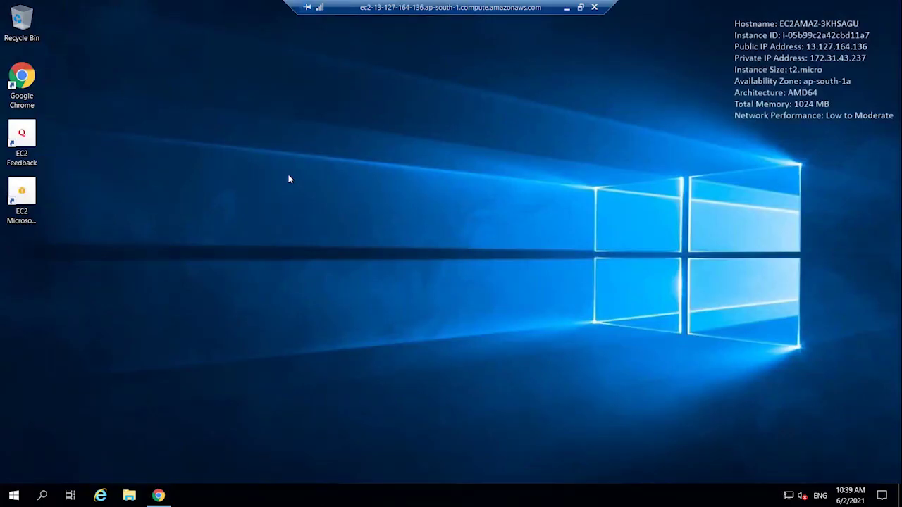
pyautogui.click(159, 496)
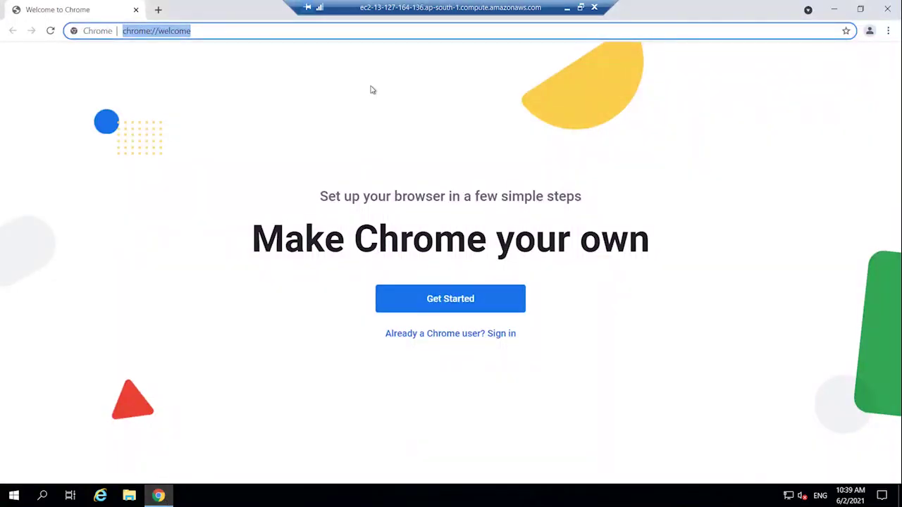
# - Search 'downlaod wamp' in Chrome, open Bitnami's WAMP installer page and scroll to its Windows versions
pyautogui.write('downlaod ')
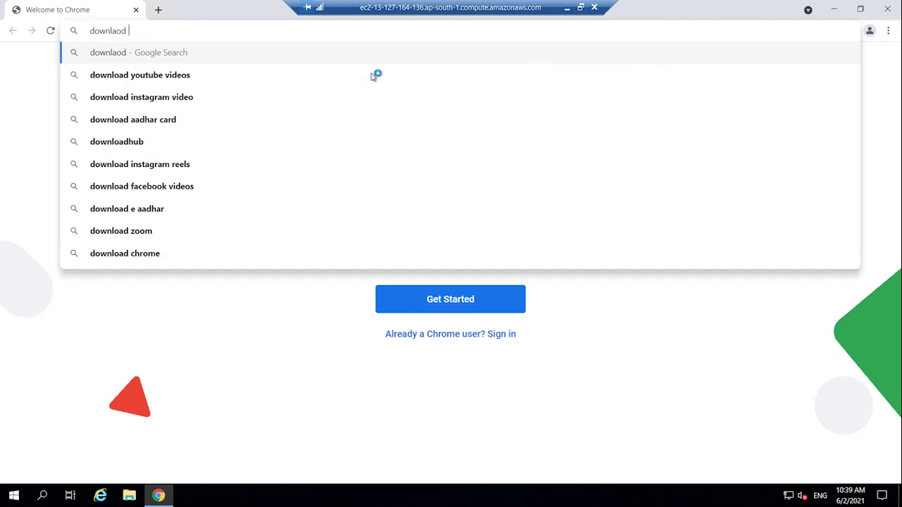
pyautogui.write('wamp')
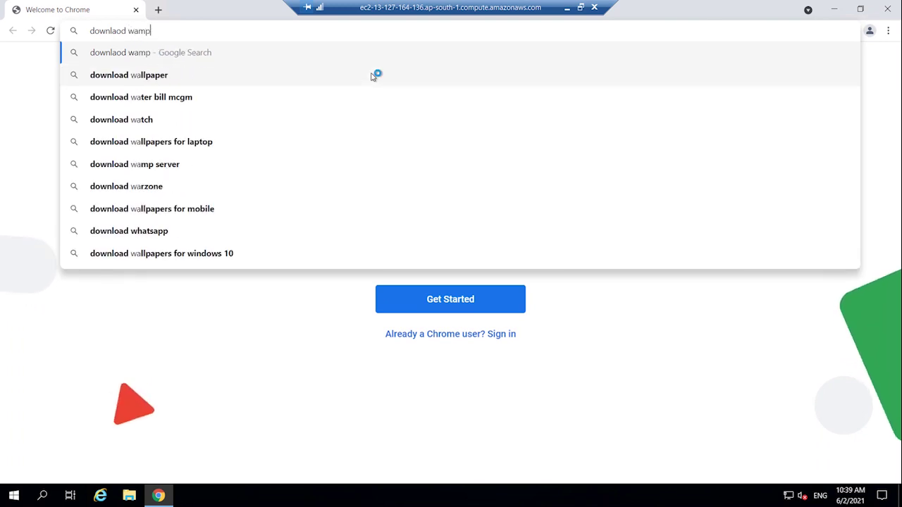
pyautogui.press('Return')
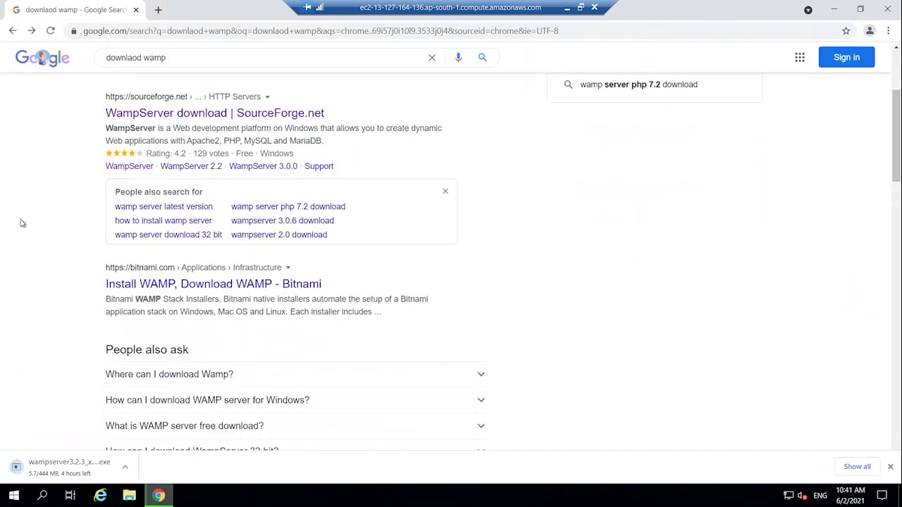
pyautogui.scroll(-1, 21, 222)
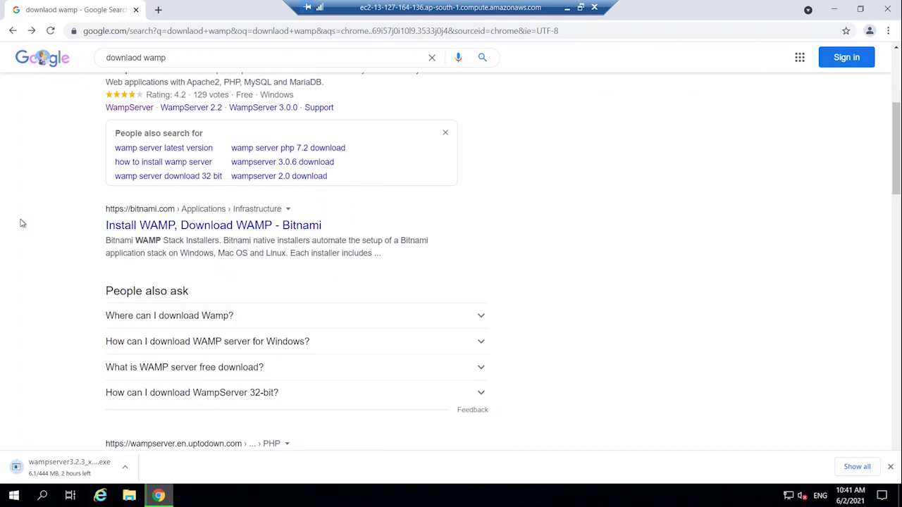
pyautogui.click(211, 229)
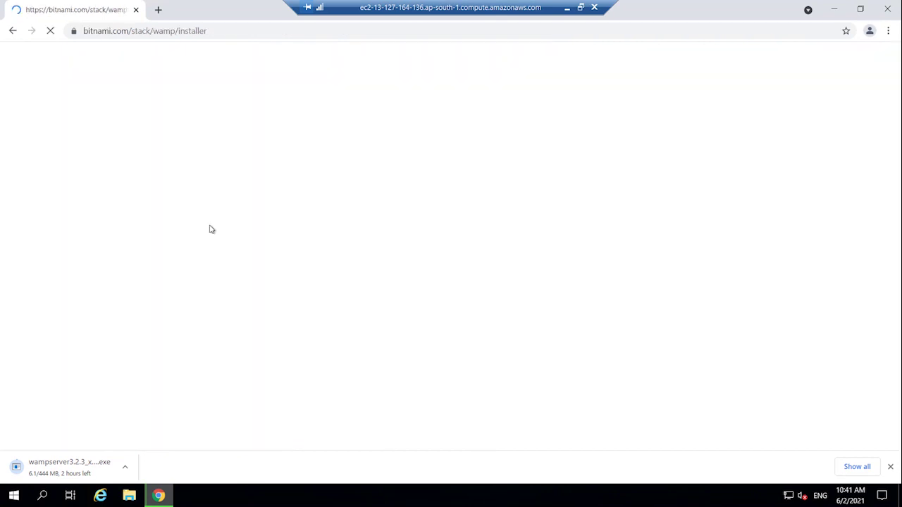
pyautogui.scroll(-1, 207, 230)
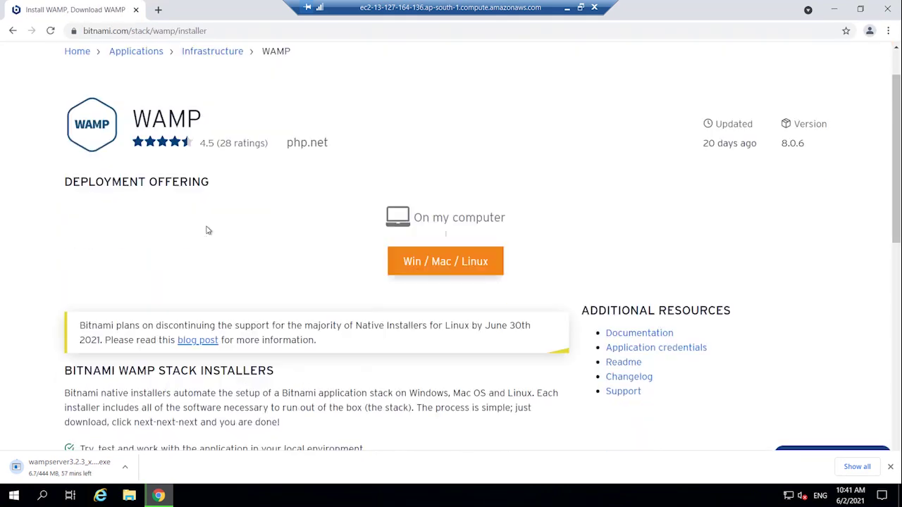
pyautogui.scroll(-15, 208, 230)
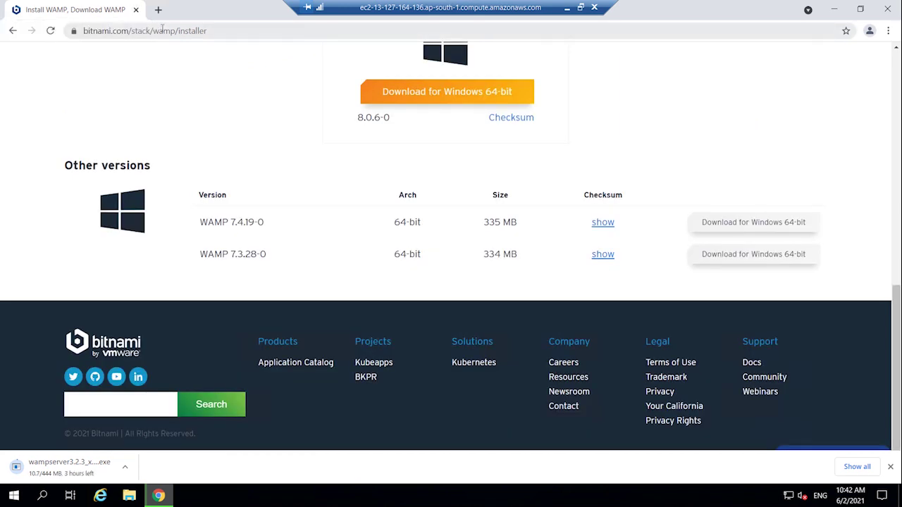
# - Download the WAMP Stack 8.0.6 Windows 64-bit installer without signing in, launch it, and close the tab
pyautogui.click(433, 91)
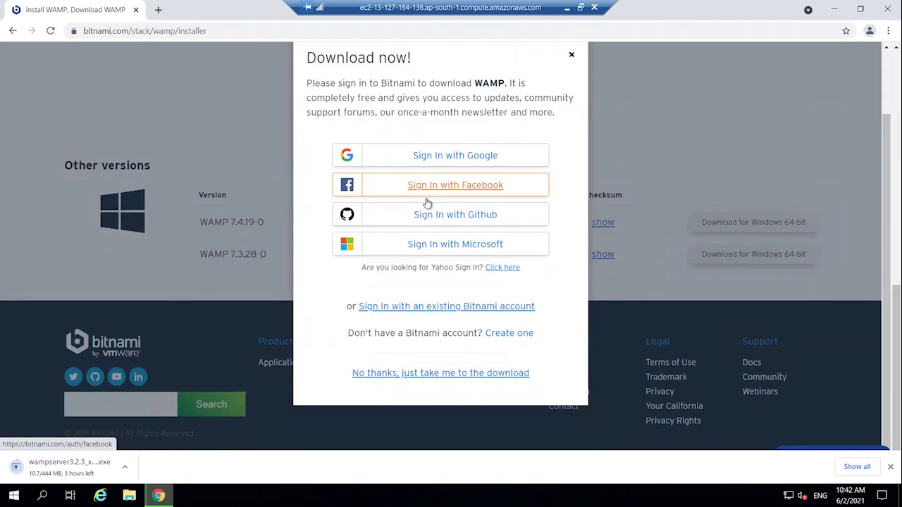
pyautogui.click(481, 374)
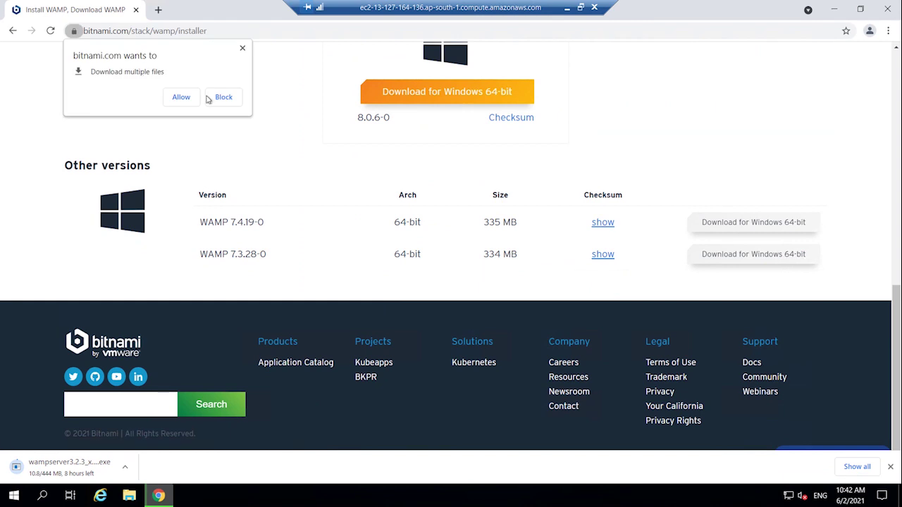
pyautogui.click(180, 97)
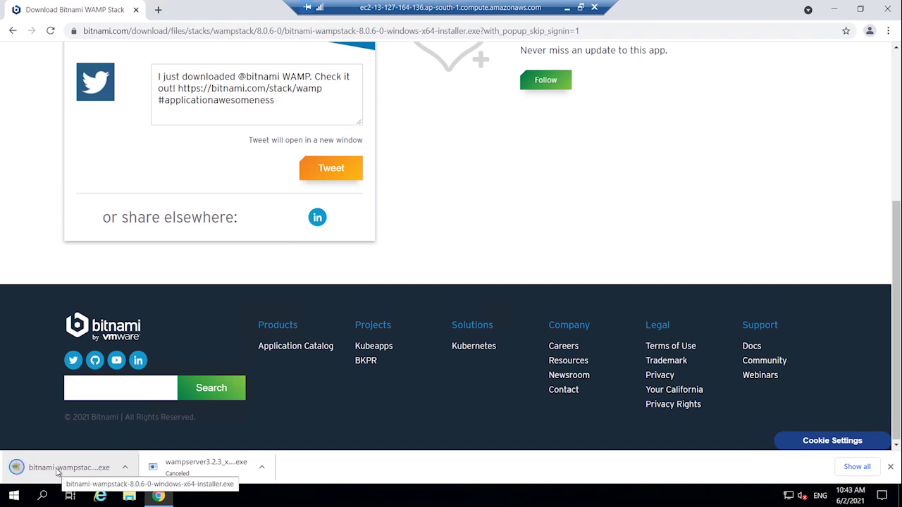
pyautogui.click(57, 469)
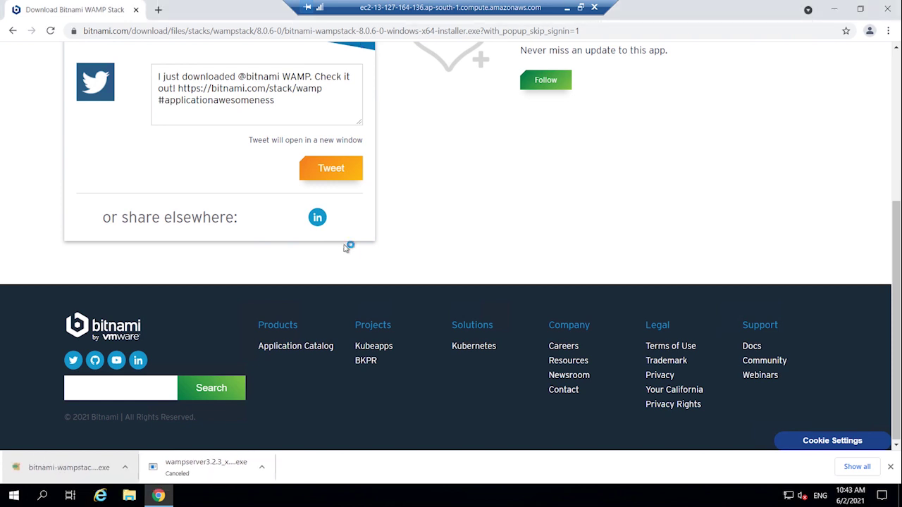
pyautogui.click(136, 9)
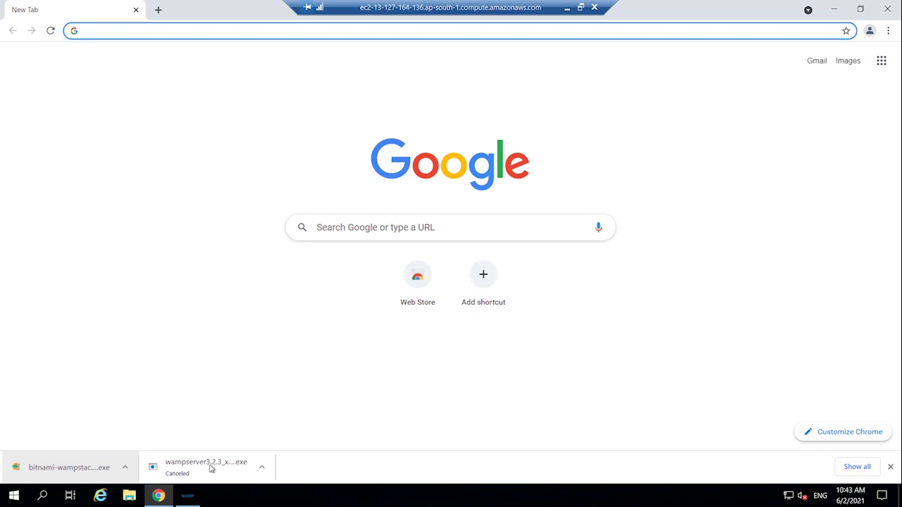
# - Run WAMP setup with default components and folder, a MySQL root password, and cloud launch unchecked
pyautogui.click(188, 496)
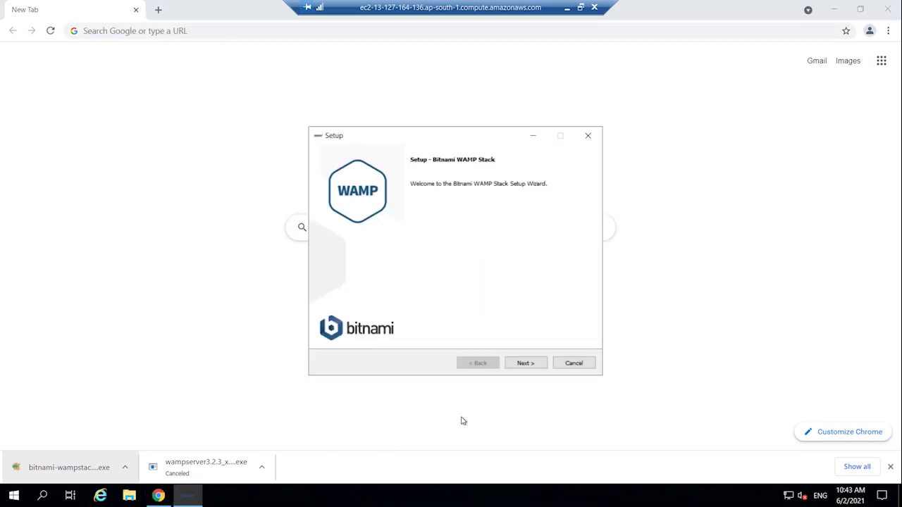
pyautogui.click(523, 363)
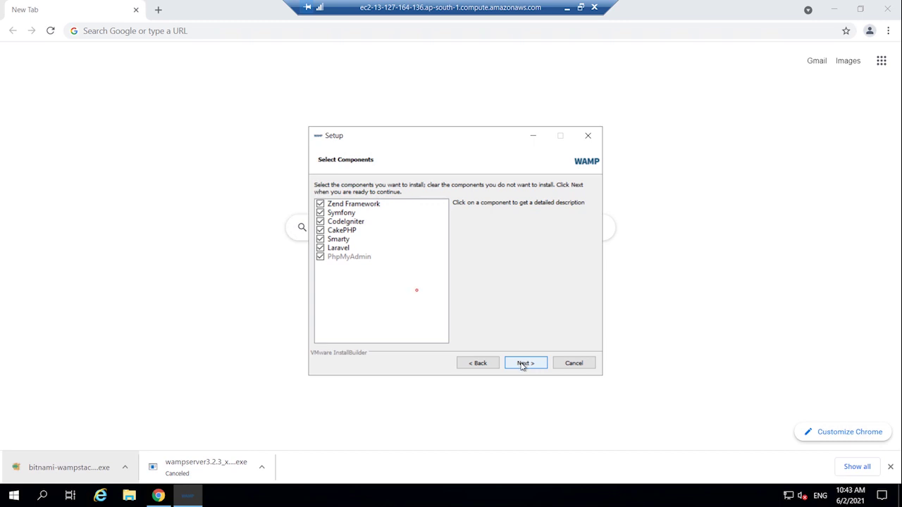
pyautogui.click(522, 364)
pyautogui.click(522, 363)
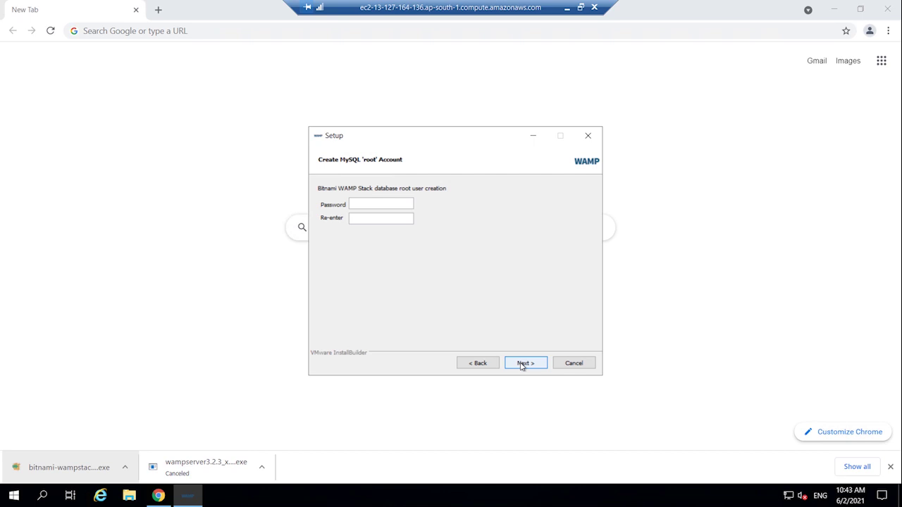
pyautogui.write('aadminadmin')
pyautogui.click(521, 363)
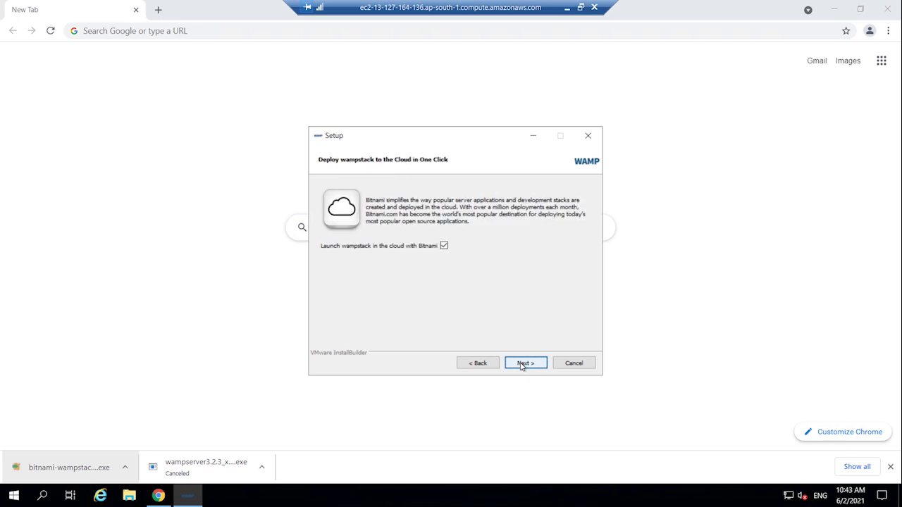
pyautogui.click(443, 246)
pyautogui.click(525, 363)
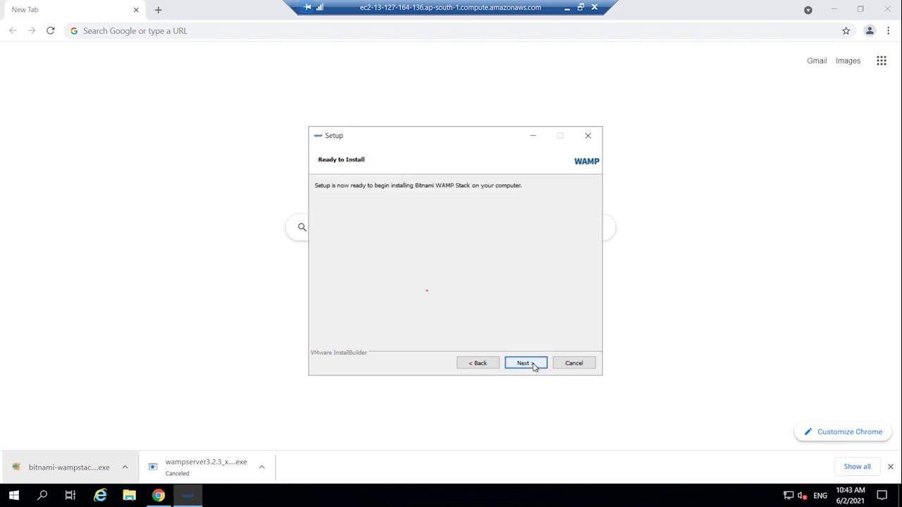
pyautogui.click(525, 363)
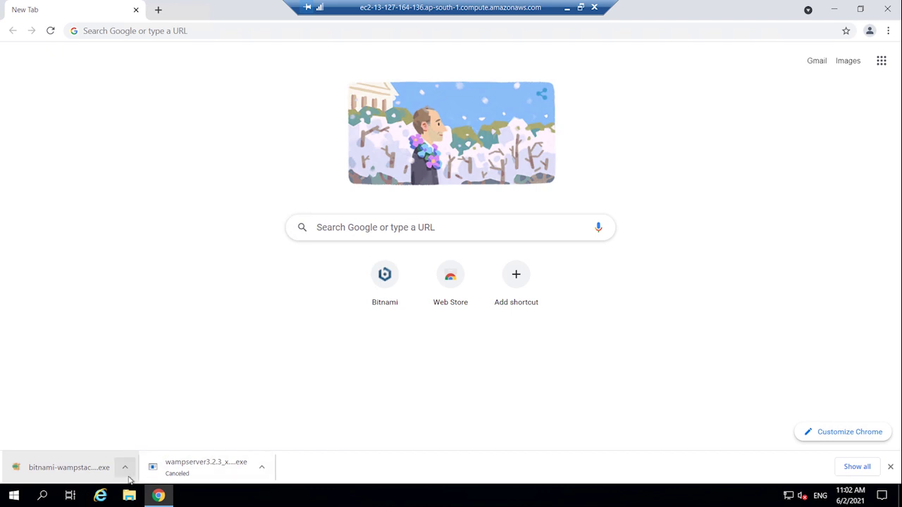
# - Launch the 'Use Bitnami WAMP Stack' prompt from Windows search, then return to Chrome's address bar
pyautogui.click(43, 495)
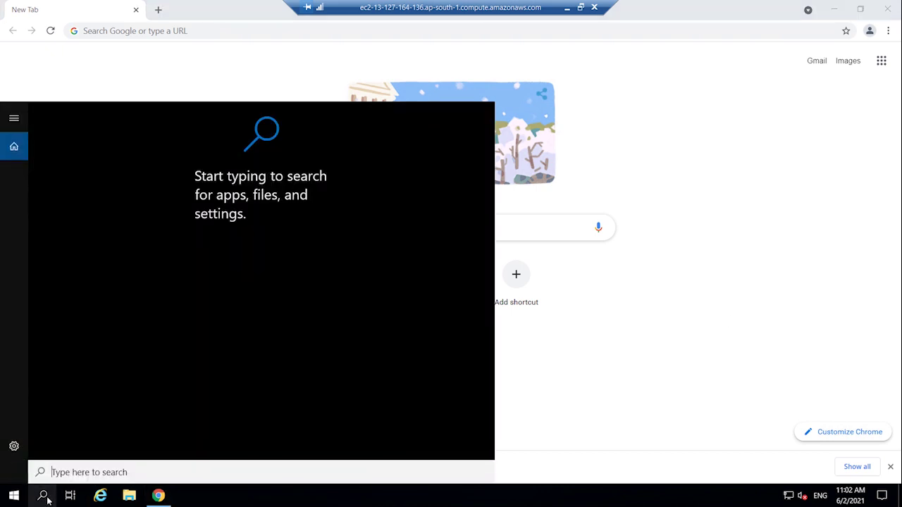
pyautogui.write('wamp')
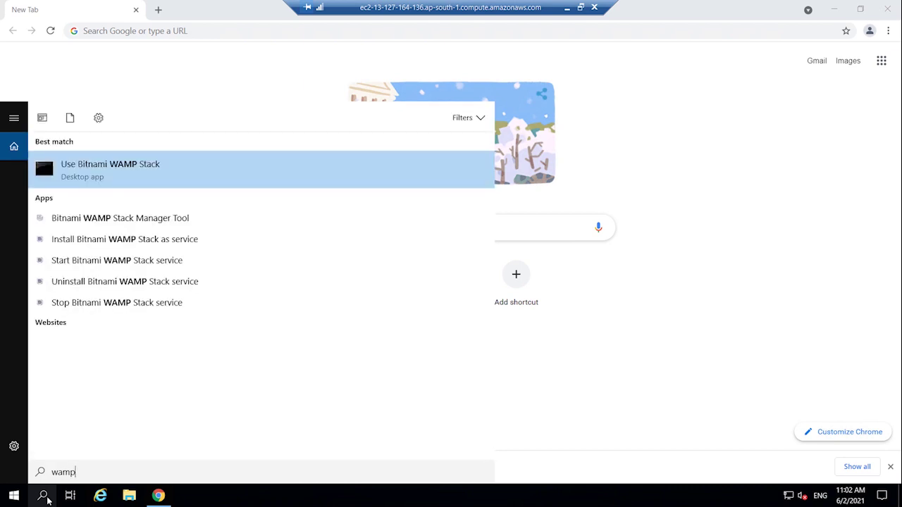
pyautogui.press('Return')
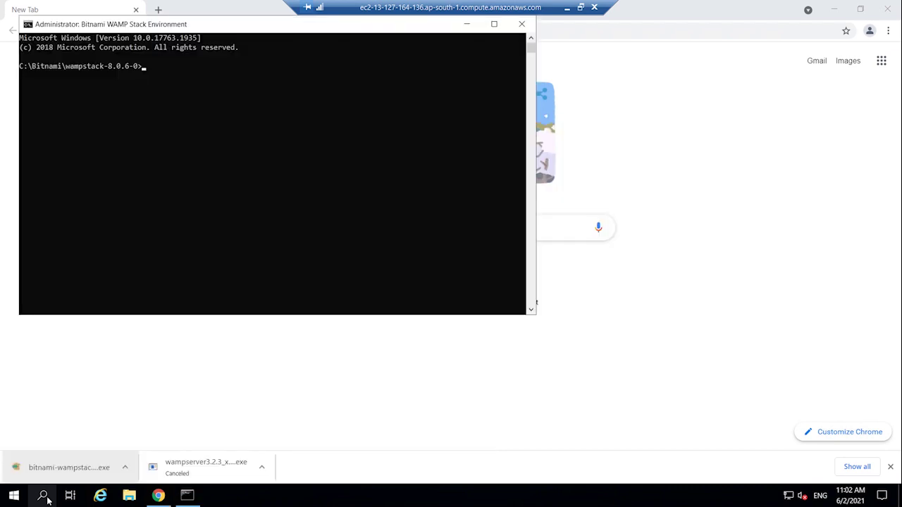
pyautogui.click(584, 54)
pyautogui.click(476, 27)
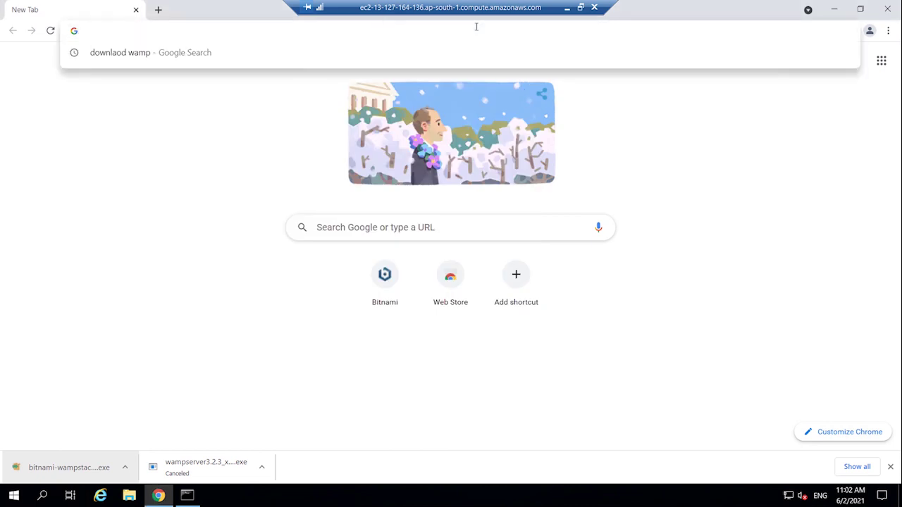
pyautogui.write('http://')
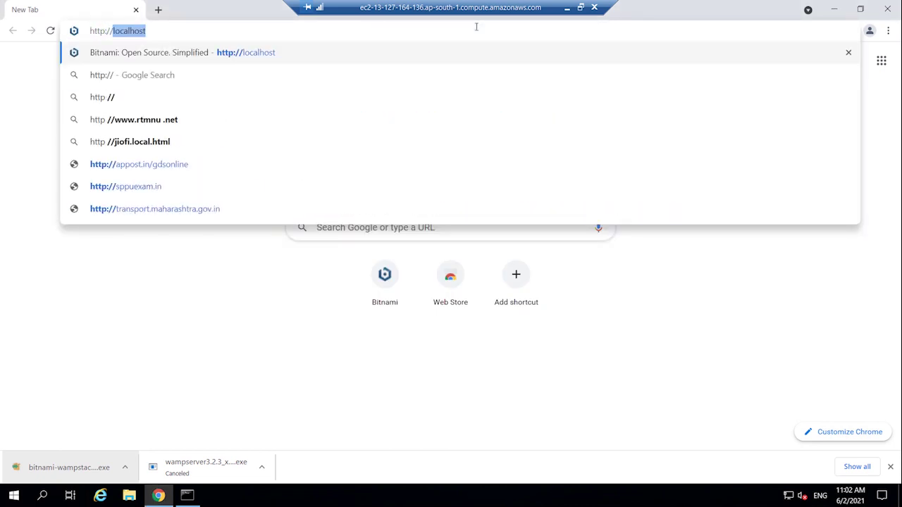
pyautogui.write('local')
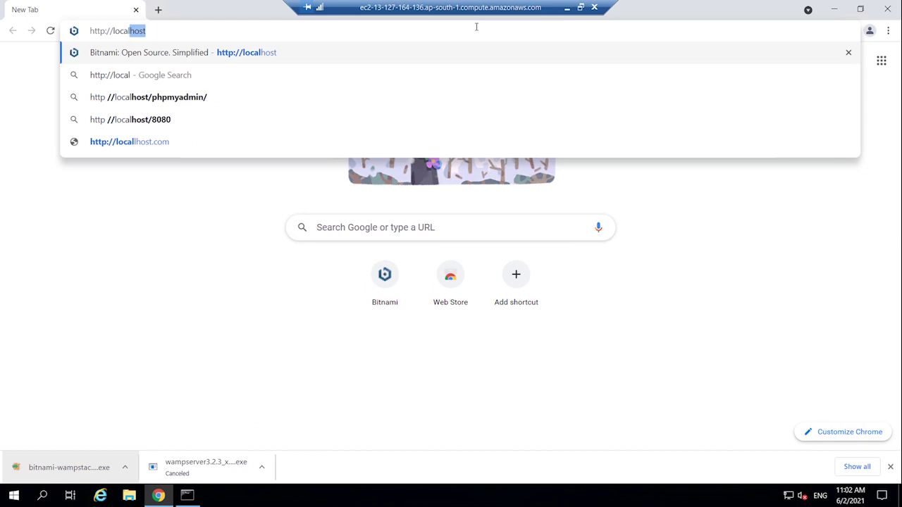
pyautogui.press('Return')
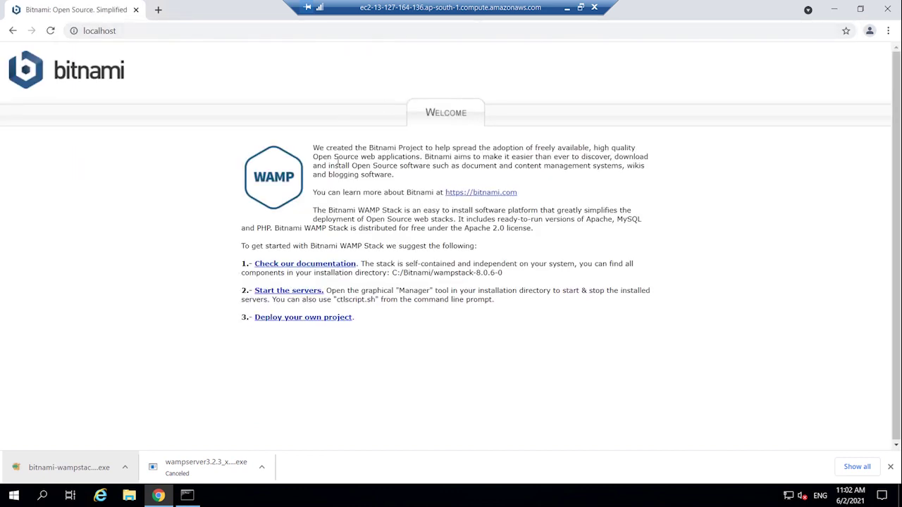
pyautogui.moveTo(314, 146); pyautogui.dragTo(415, 318)
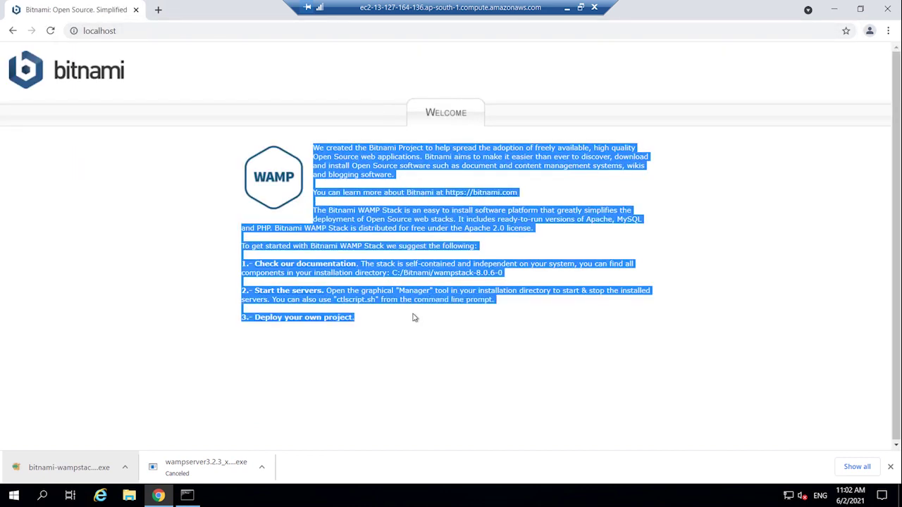
pyautogui.click(416, 318)
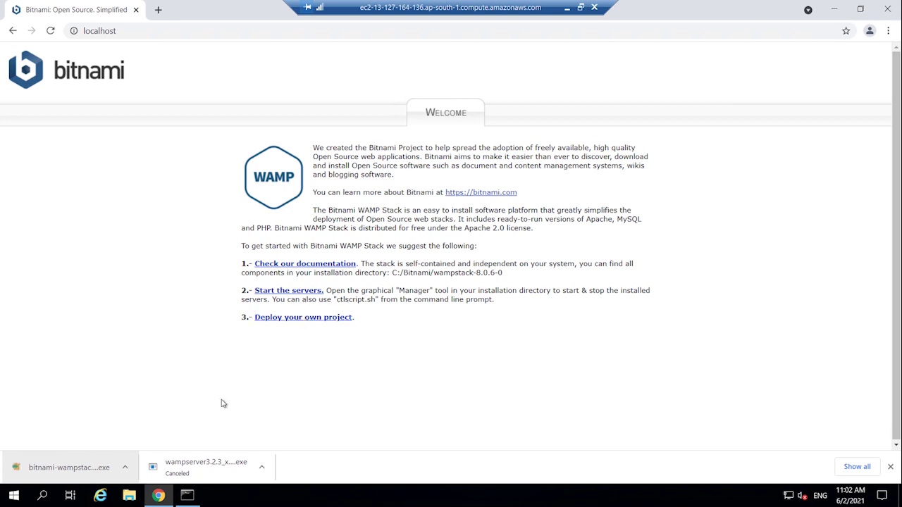
pyautogui.click(187, 496)
pyautogui.click(169, 132)
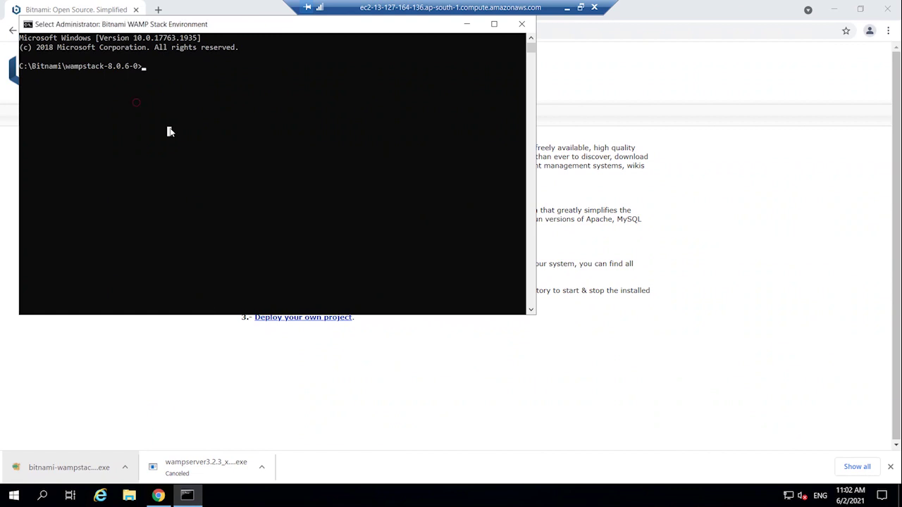
# - Open the stack folder with 'explorer .', maximize it, and navigate into apache2\htdocs
pyautogui.write('ex')
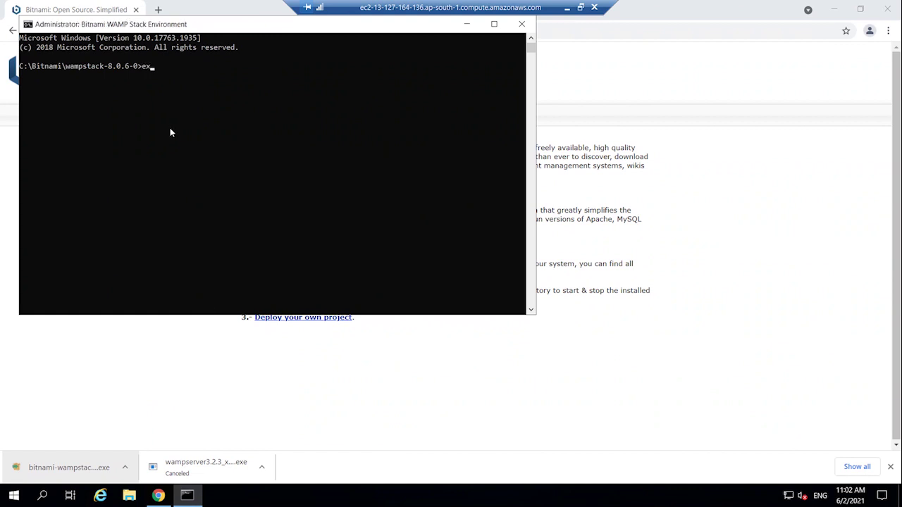
pyautogui.write('plorer .')
pyautogui.press('Return')
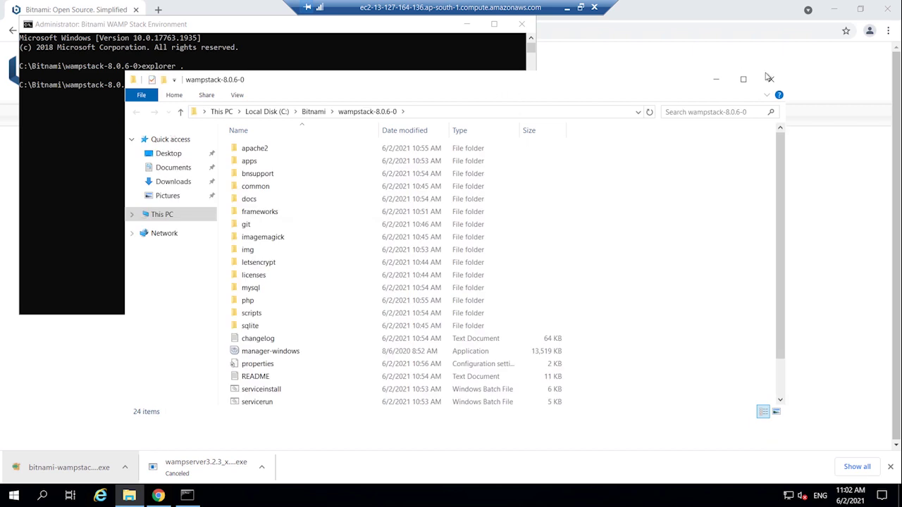
pyautogui.click(742, 79)
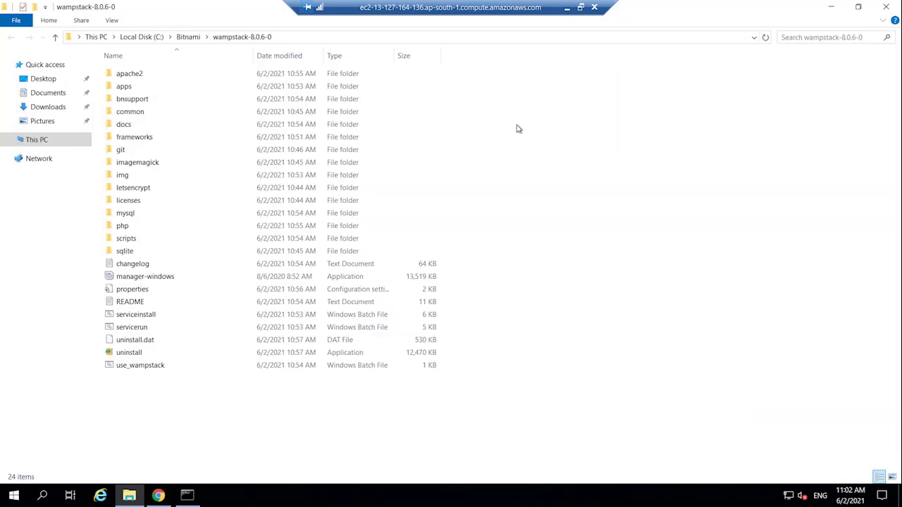
pyautogui.doubleClick(143, 76)
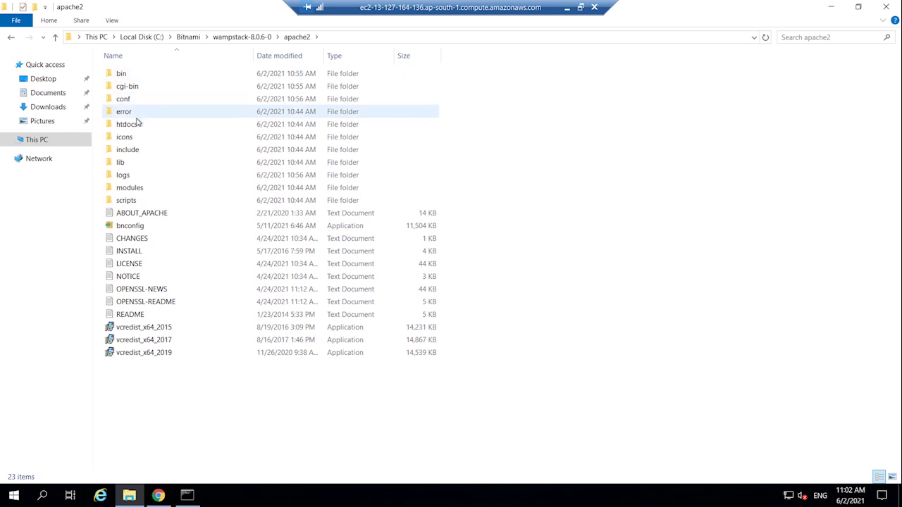
pyautogui.click(138, 125)
pyautogui.doubleClick(138, 125)
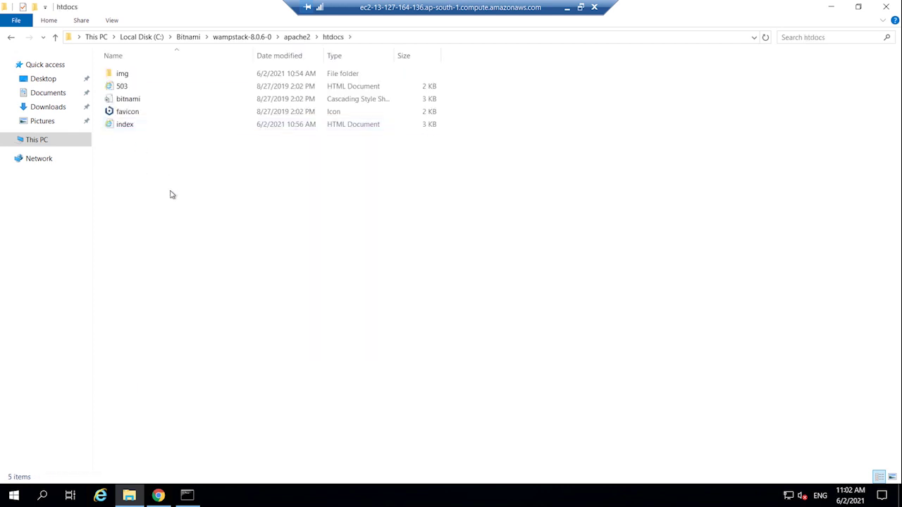
# - Create a new text document in htdocs named index.html
pyautogui.click(133, 126)
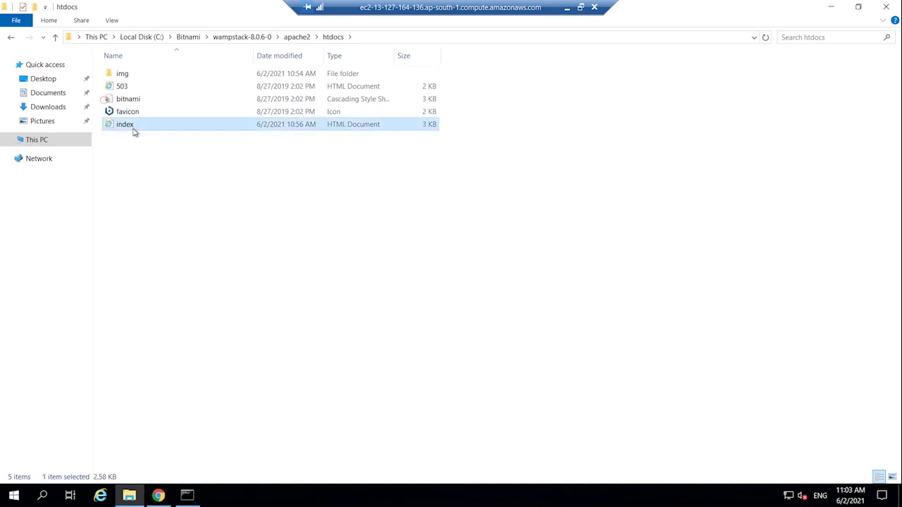
pyautogui.click(145, 158)
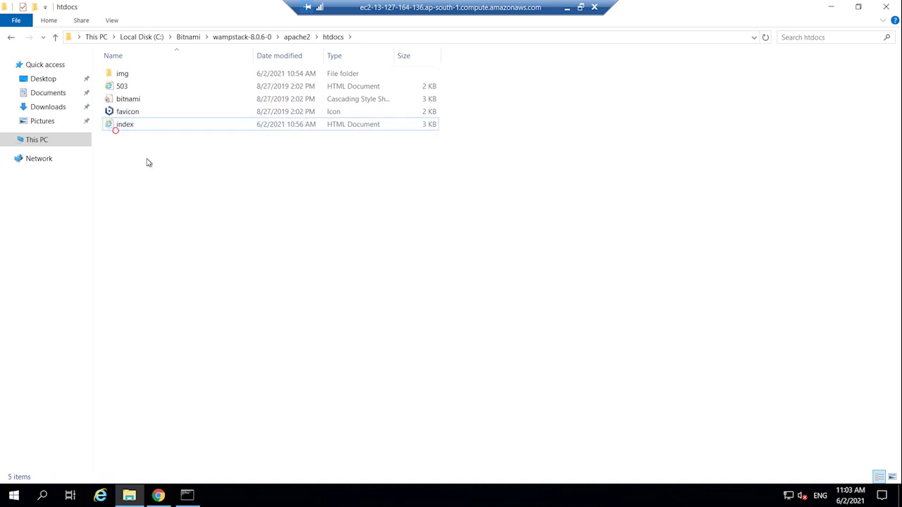
pyautogui.rightClick(141, 150)
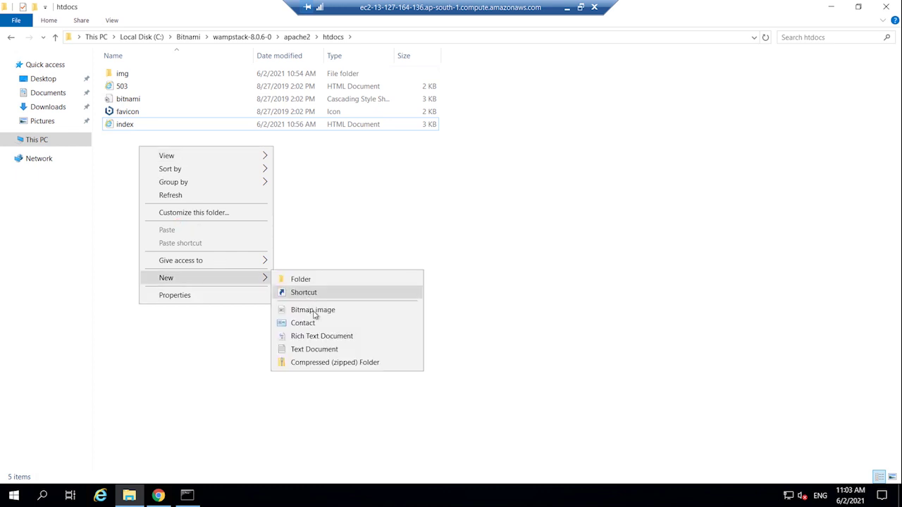
pyautogui.click(314, 349)
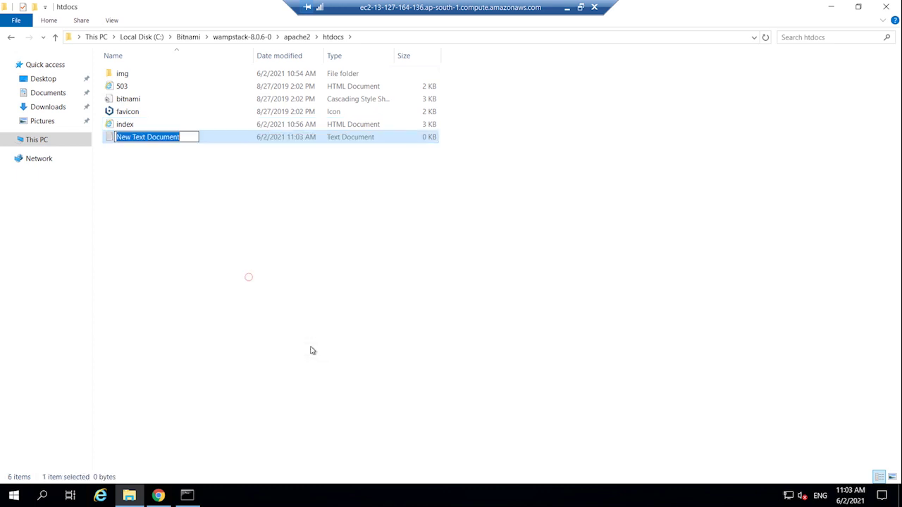
pyautogui.write('index.html')
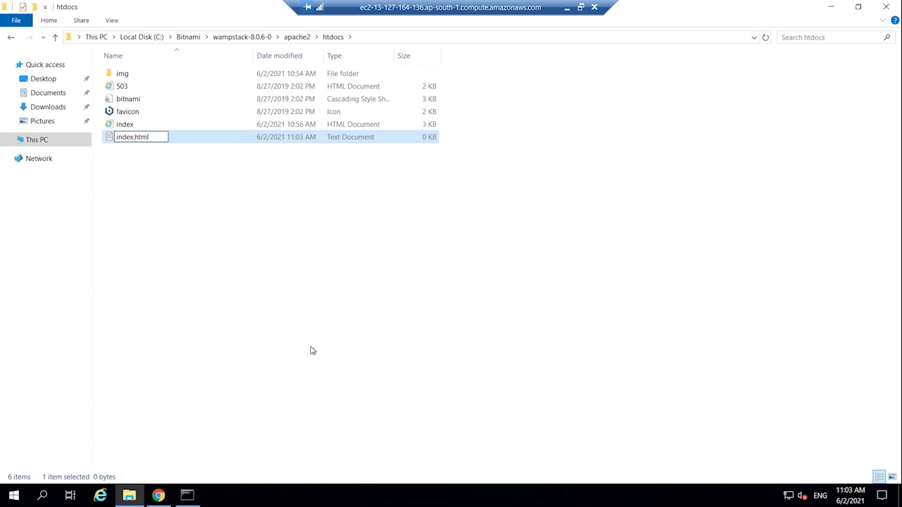
pyautogui.press('Return')
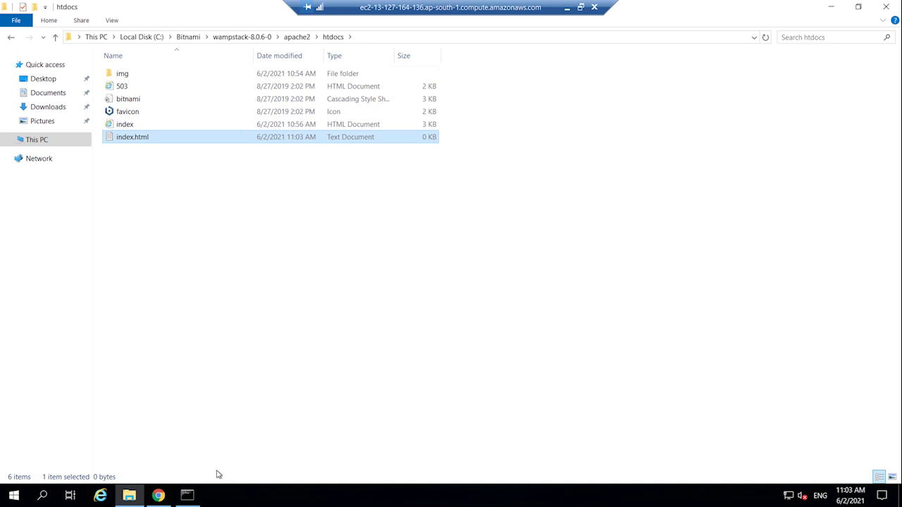
# - Open a command prompt in htdocs and run 'notepad test.html', agreeing to create the file
pyautogui.click(403, 37)
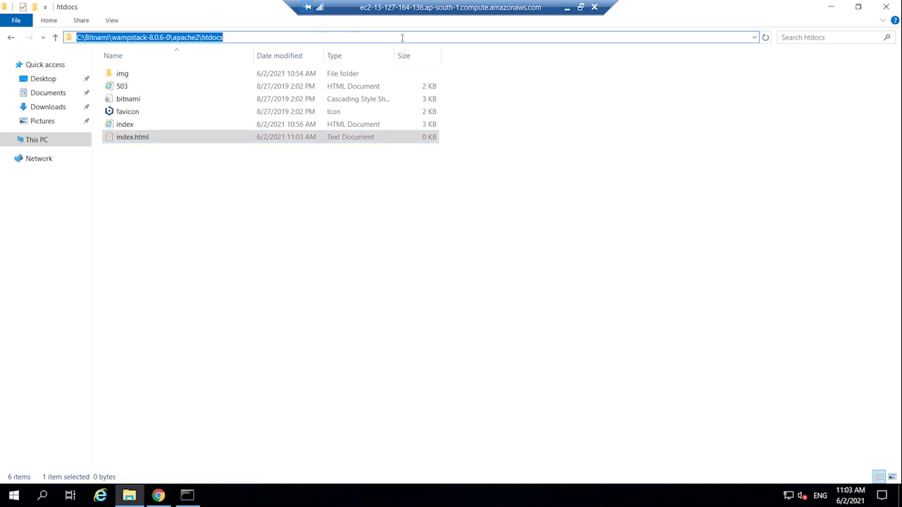
pyautogui.write('cmd')
pyautogui.press('Return')
pyautogui.write('notepad ')
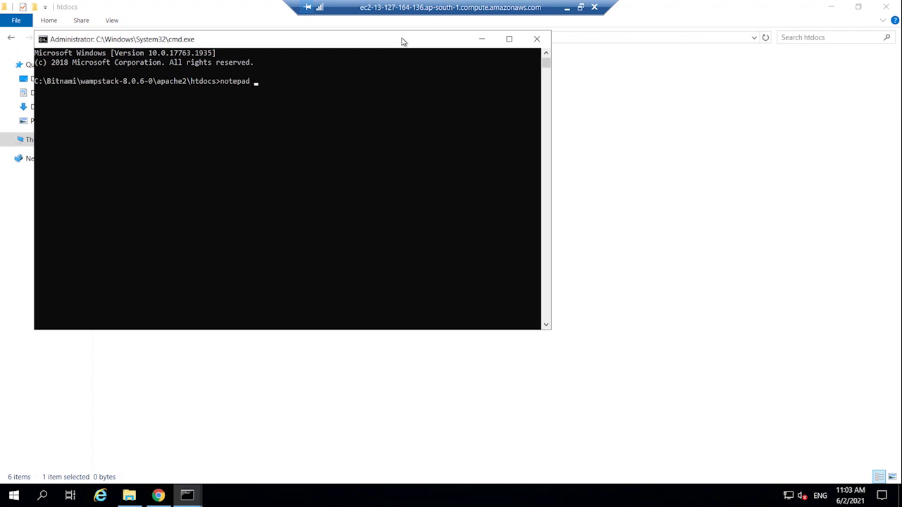
pyautogui.write('ind')
pyautogui.press('BackSpace')
pyautogui.press('BackSpace')
pyautogui.press('BackSpace')
pyautogui.write('test.html')
pyautogui.press('Return')
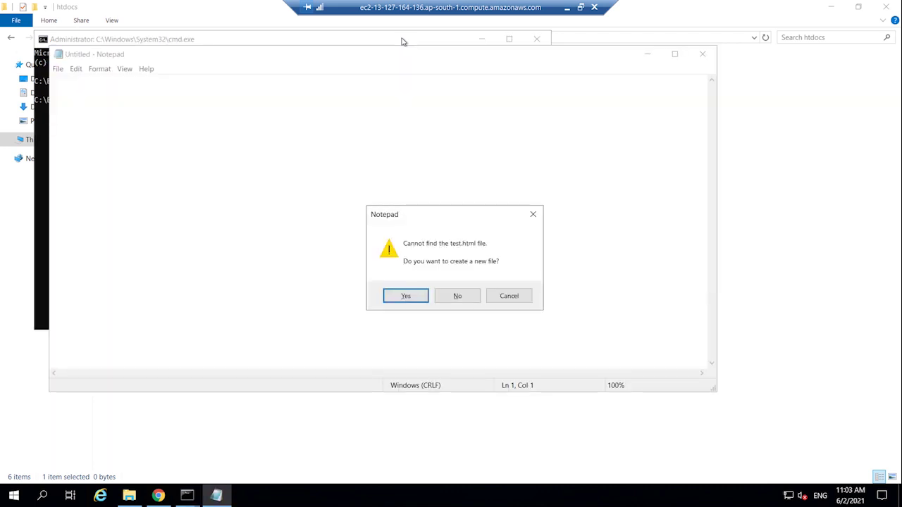
pyautogui.press('Return')
# - Write an h1 channel welcome heading into test.html, then close Notepad and the command prompt
pyautogui.write('<h1> Welcome to Rakesh Taninki Youtube Channel >')
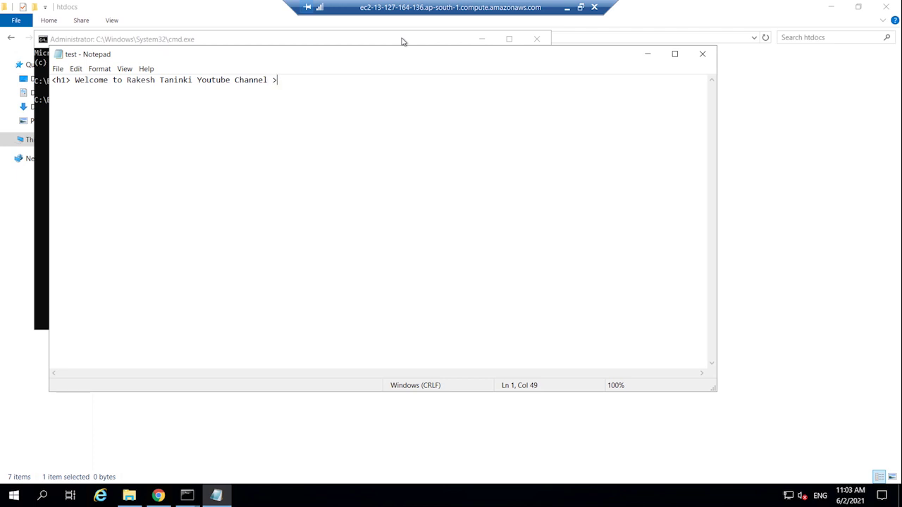
pyautogui.write('/h1>')
pyautogui.click(706, 54)
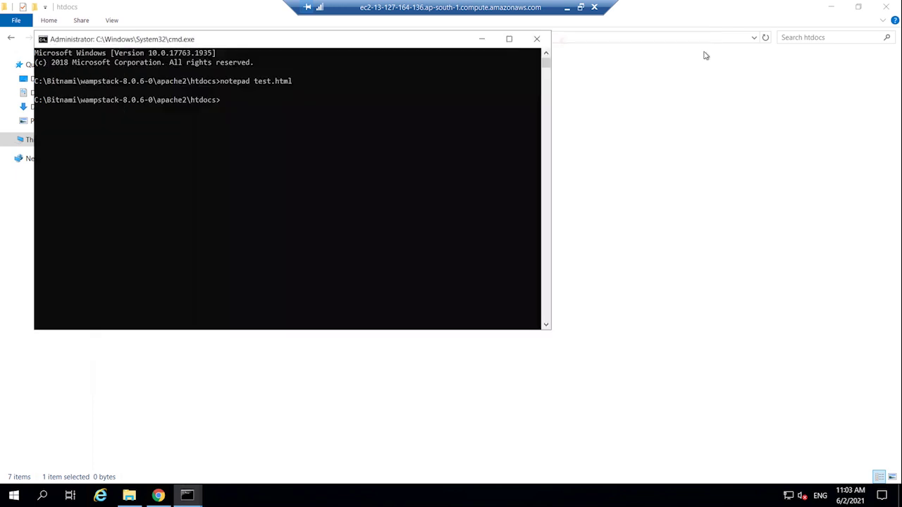
pyautogui.click(536, 39)
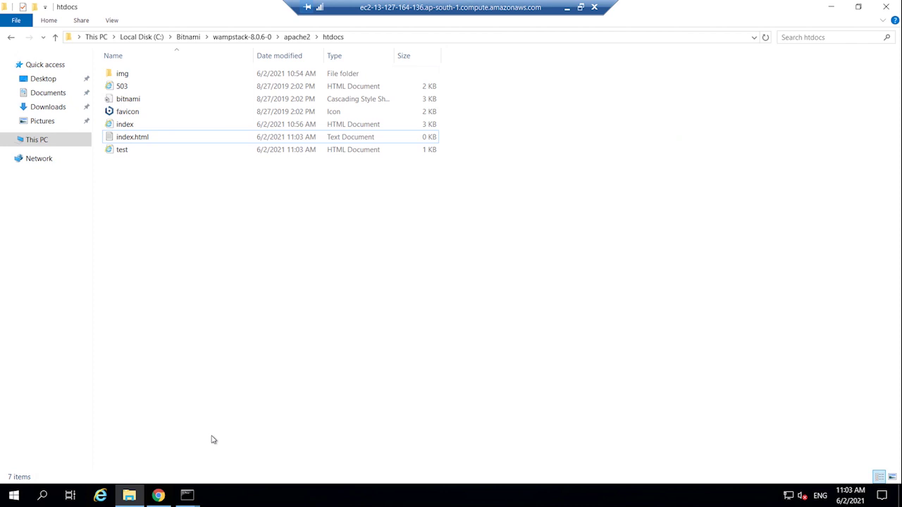
# - Load localhost/test.html in Chrome and check the welcome heading is displayed
pyautogui.click(158, 495)
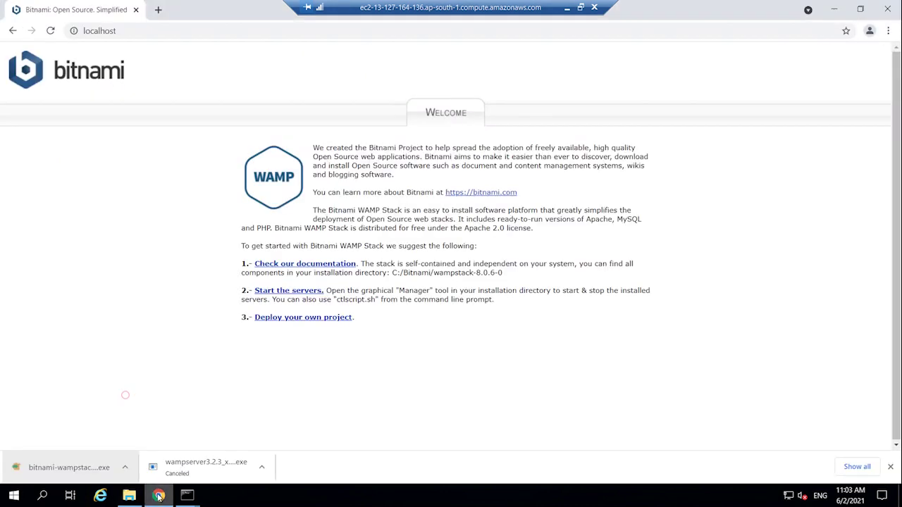
pyautogui.click(145, 32)
pyautogui.click(146, 32)
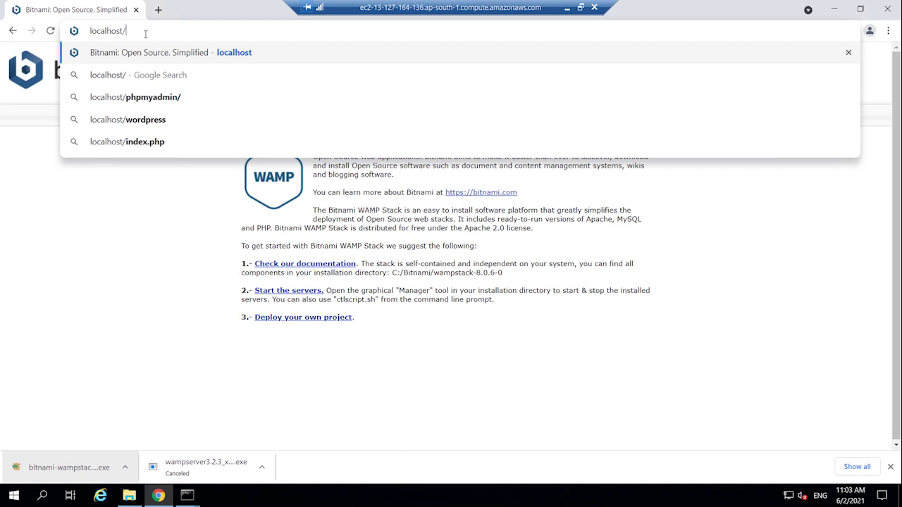
pyautogui.write('test.html')
pyautogui.press('Return')
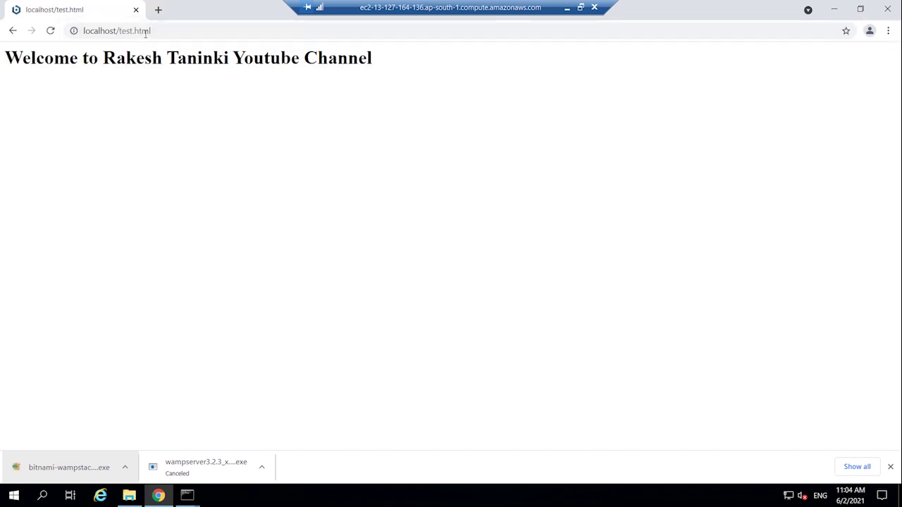
pyautogui.moveTo(6, 59); pyautogui.dragTo(405, 74)
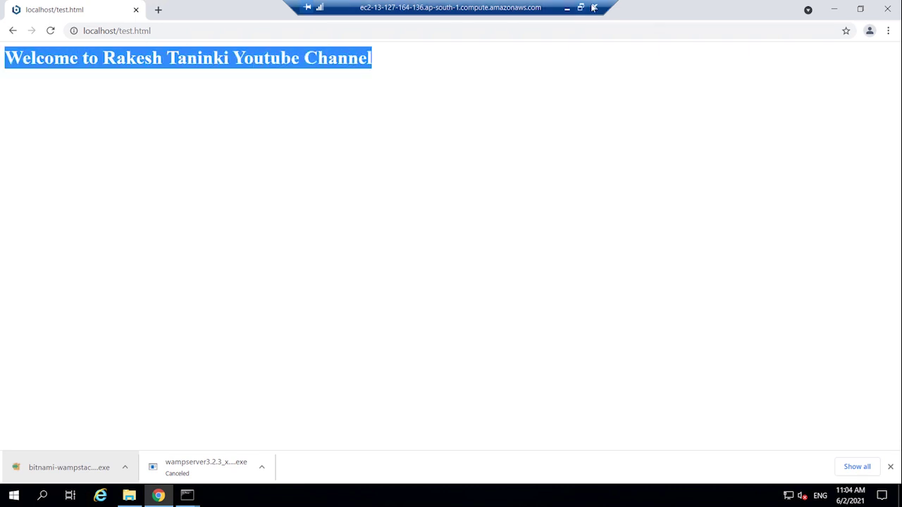
# - Switch between the test.html page and the htdocs folder, ending back in htdocs
pyautogui.click(129, 495)
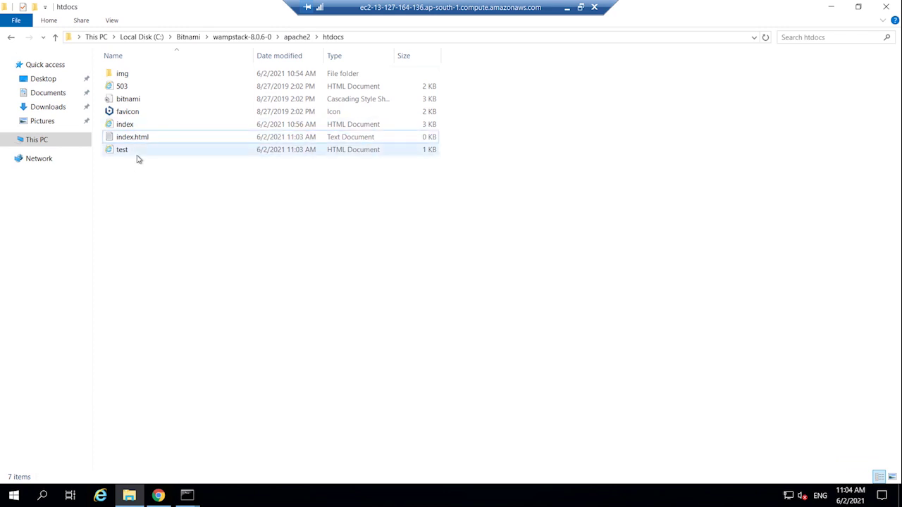
pyautogui.click(158, 495)
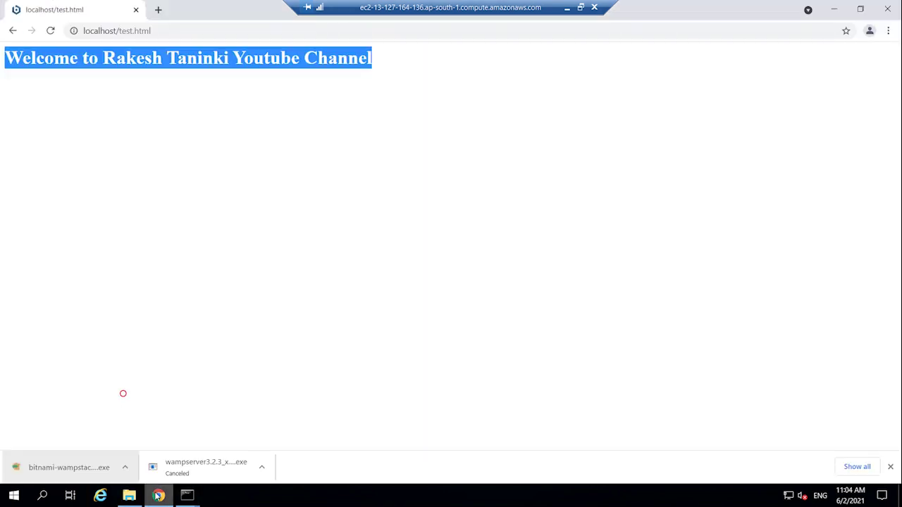
pyautogui.click(161, 31)
pyautogui.click(162, 31)
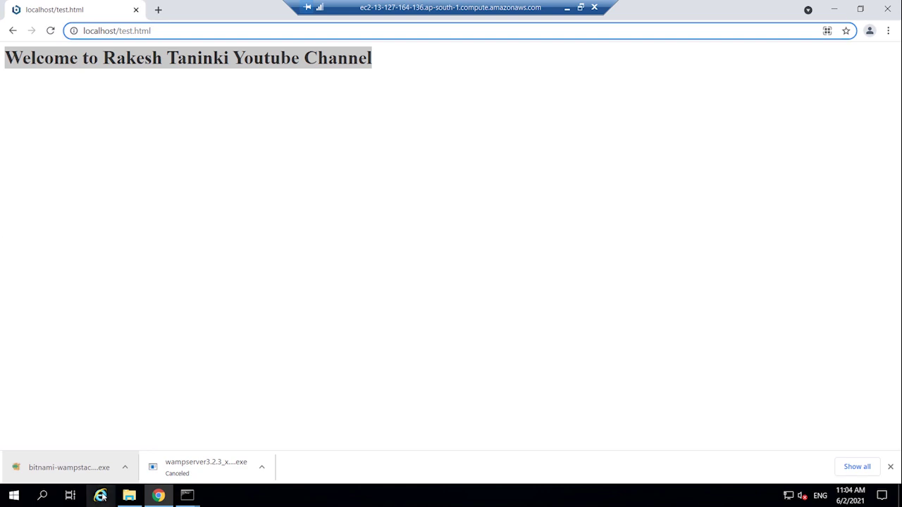
pyautogui.click(130, 496)
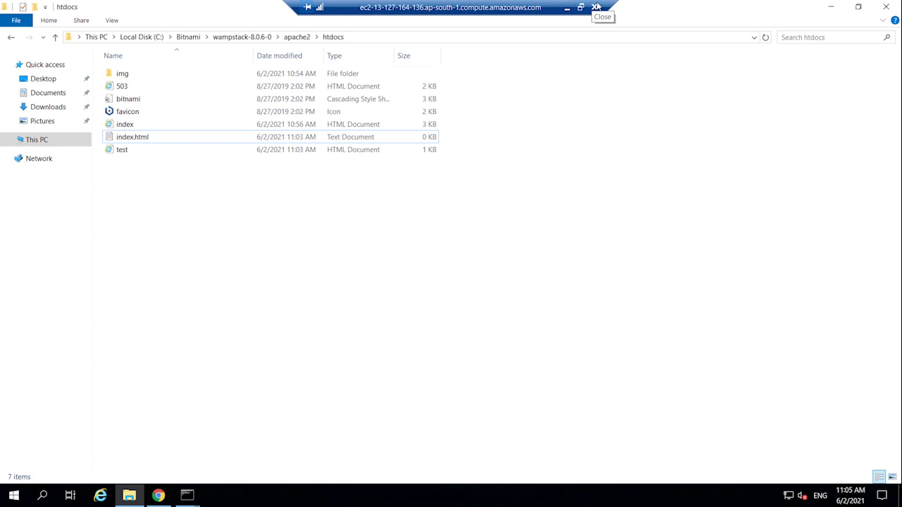
# - Disconnect the Remote Desktop session and close the snel.com Chrome install article tab
pyautogui.click(594, 7)
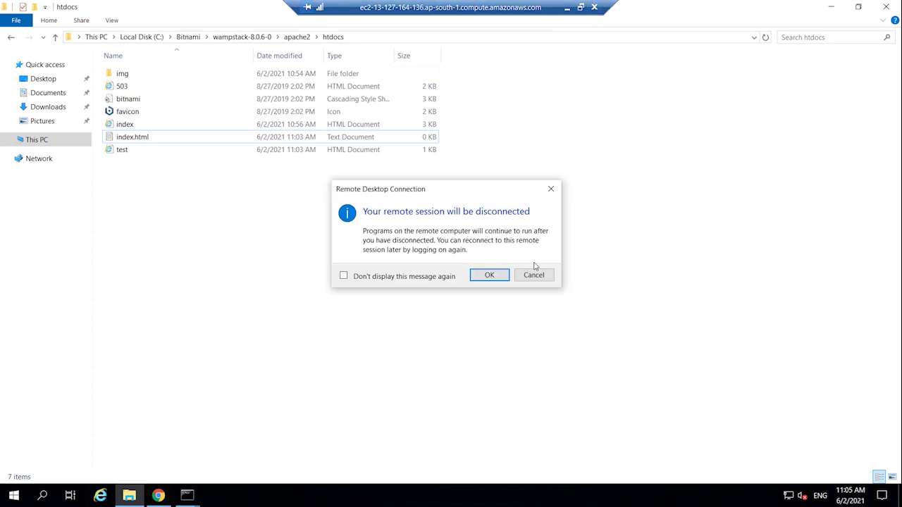
pyautogui.click(489, 276)
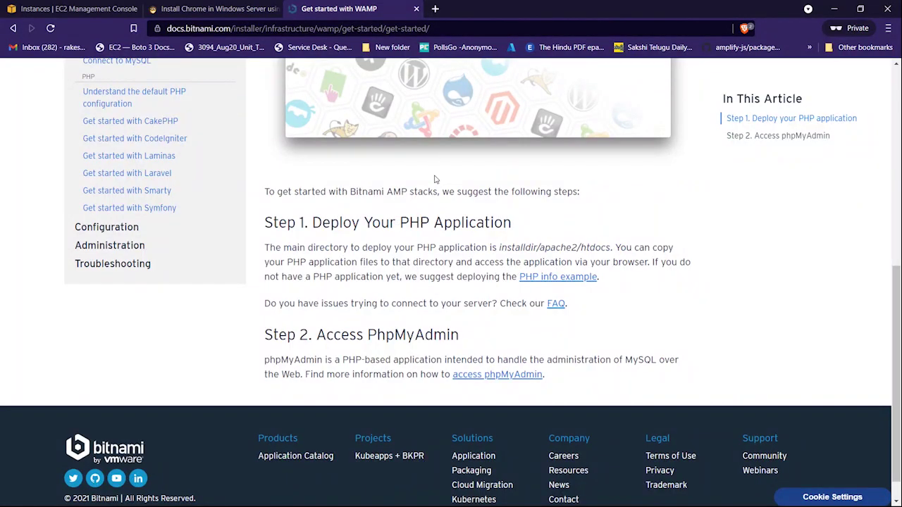
pyautogui.click(211, 9)
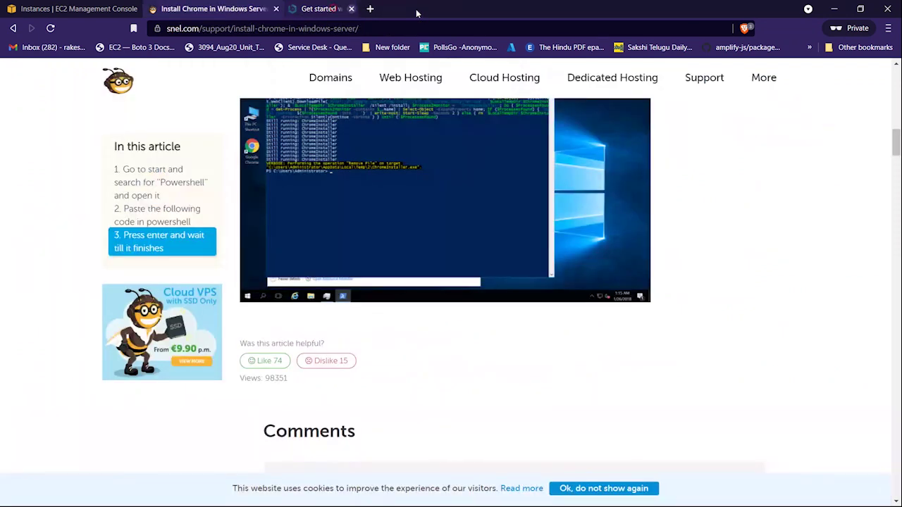
pyautogui.click(276, 9)
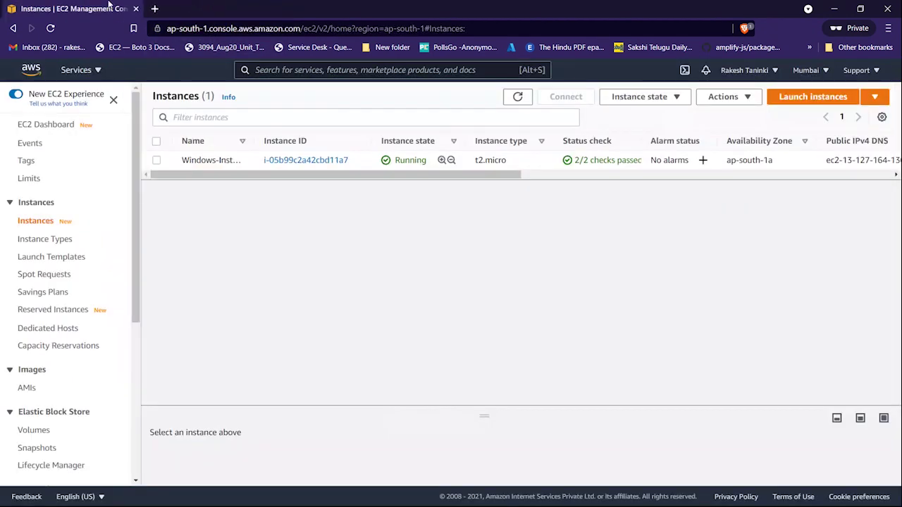
# - Terminate Windows-Instance, dismiss the success banner and refresh the list to see Shutting-down
pyautogui.click(156, 160)
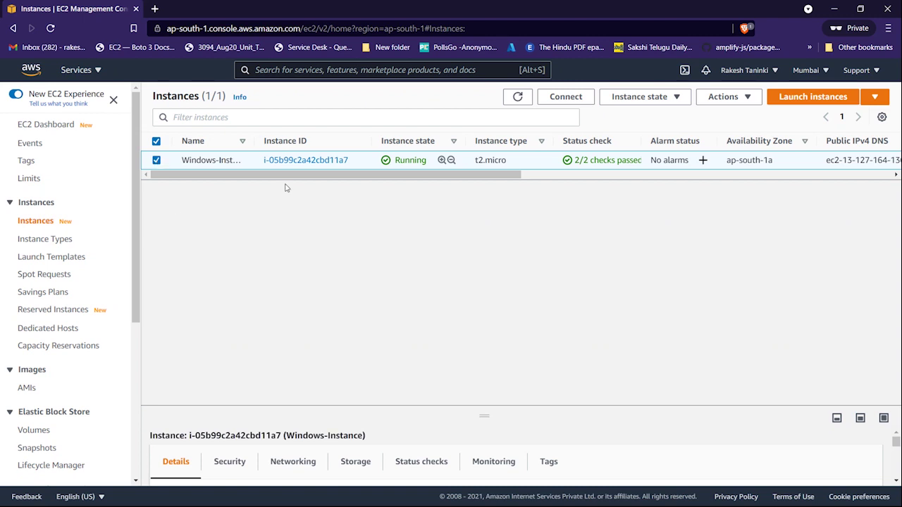
pyautogui.click(631, 98)
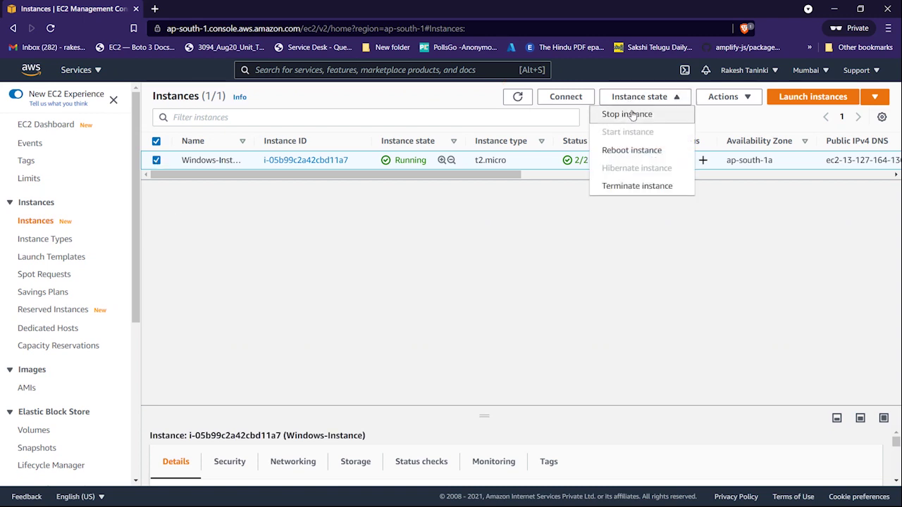
pyautogui.click(623, 187)
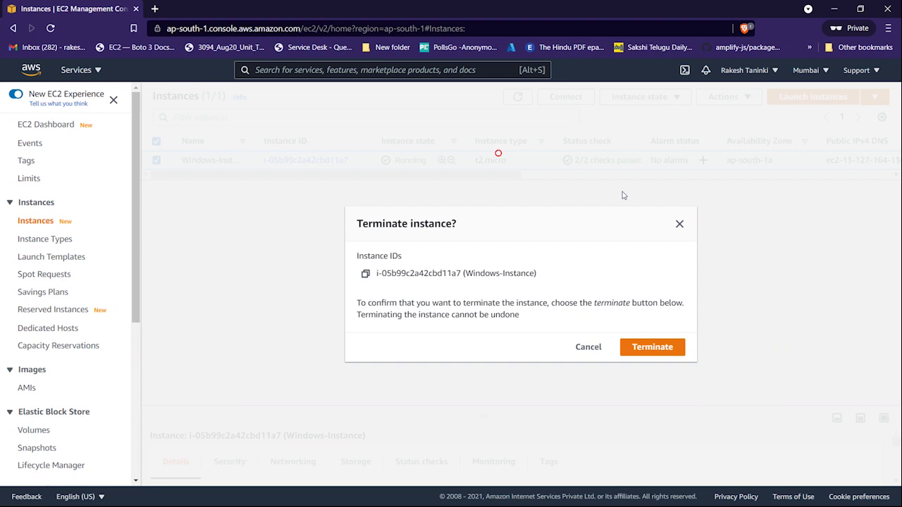
pyautogui.click(655, 346)
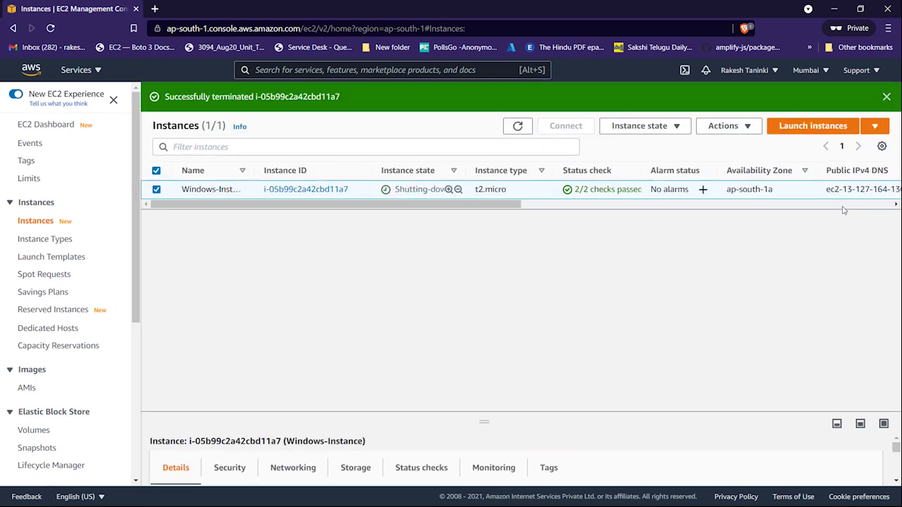
pyautogui.click(887, 97)
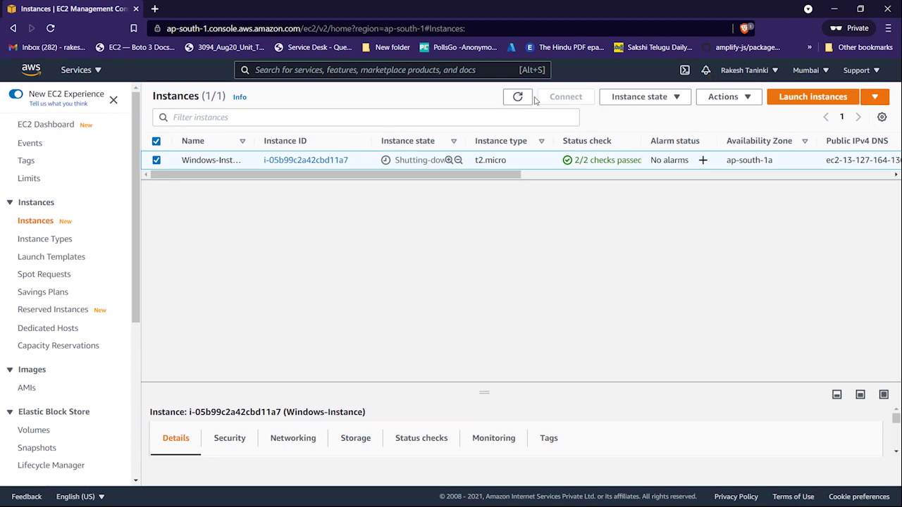
pyautogui.click(518, 96)
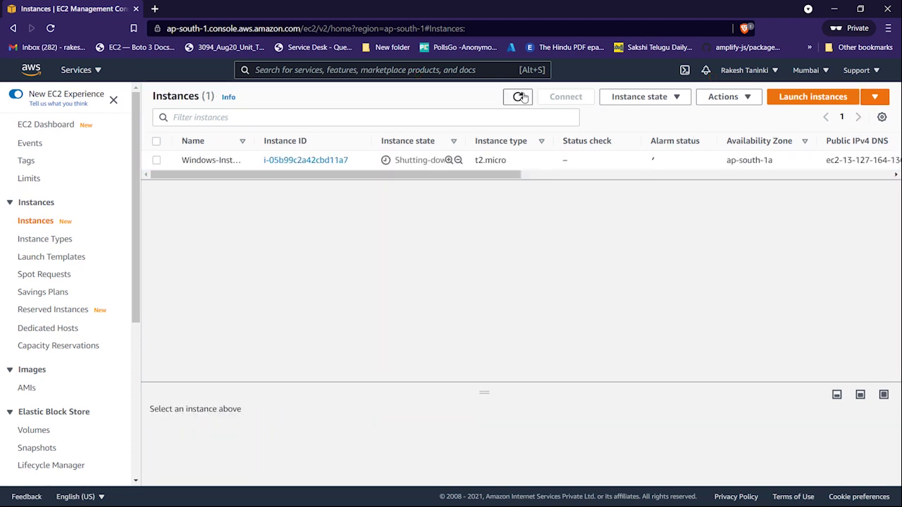